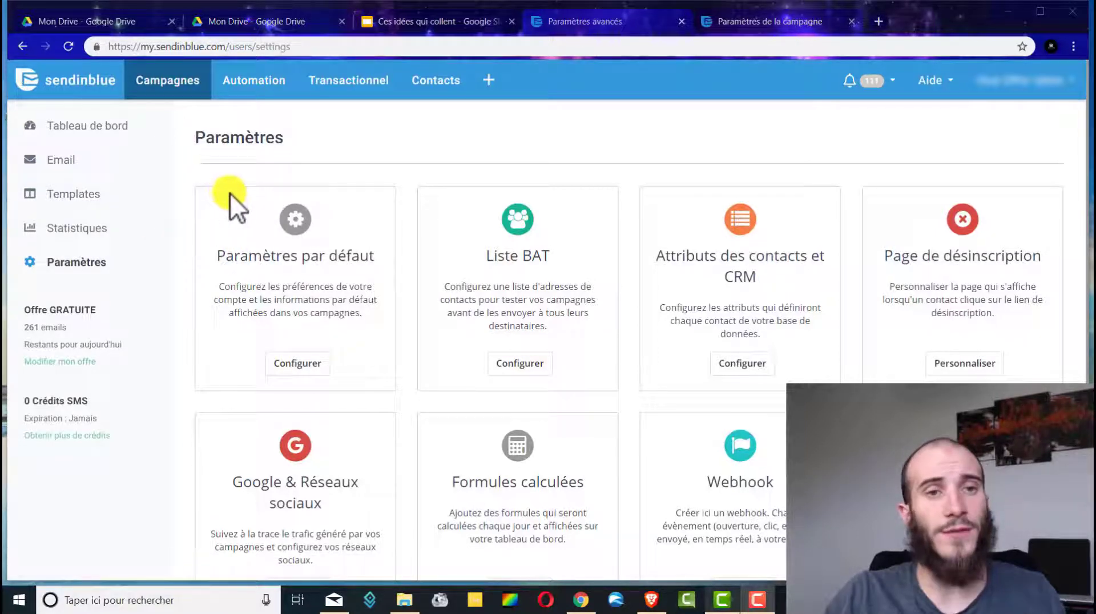
- Open the transactional email templates and start a new template
{"action": "left_click", "coordinate": [370, 83]}
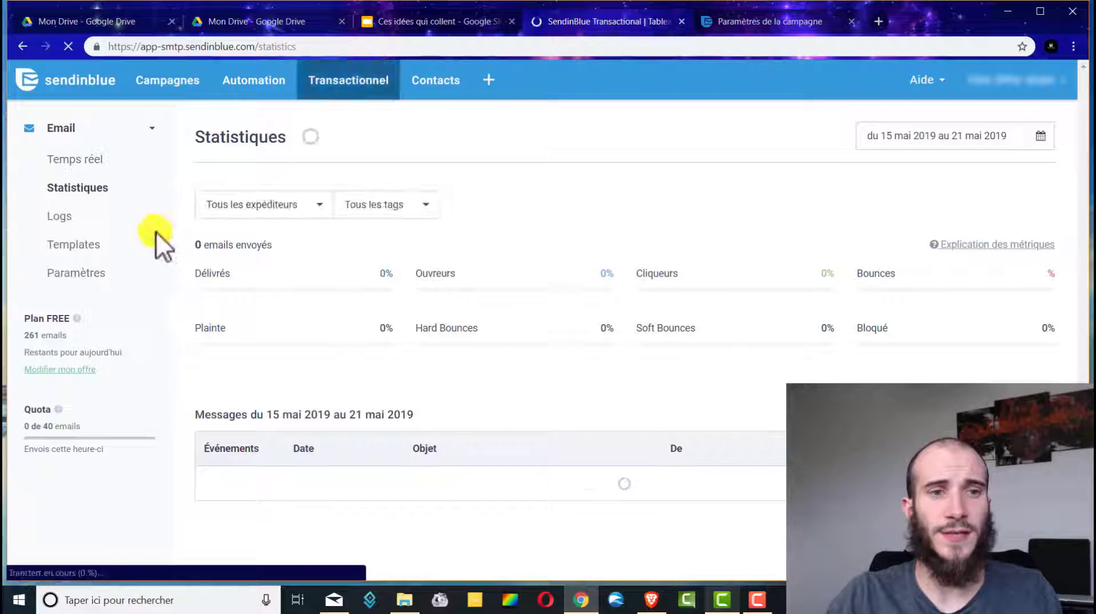
{"action": "left_click", "coordinate": [104, 246]}
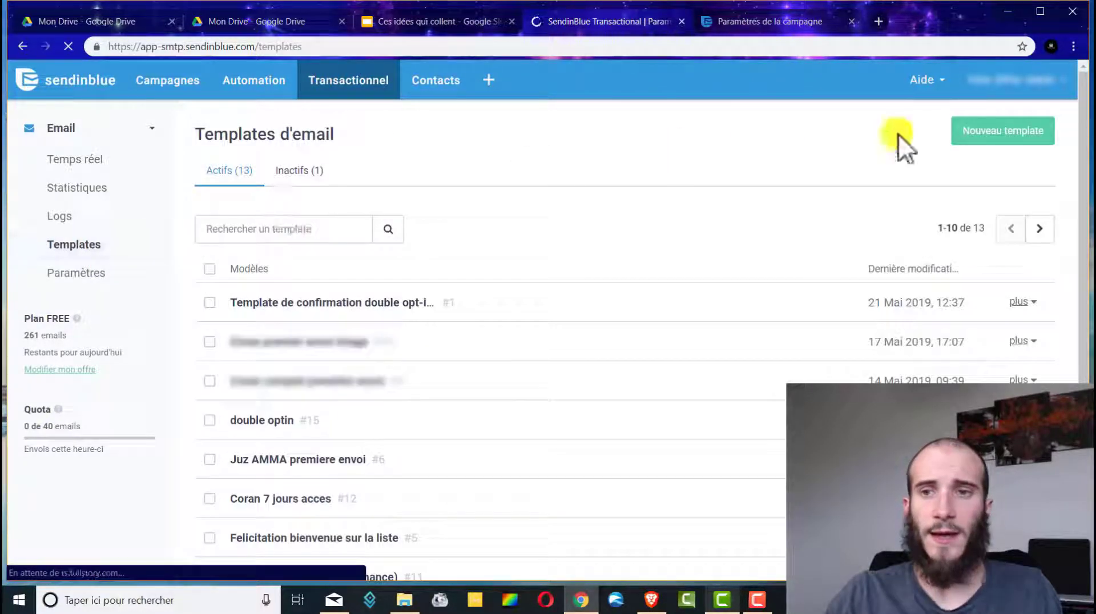
{"action": "left_click", "coordinate": [1024, 136]}
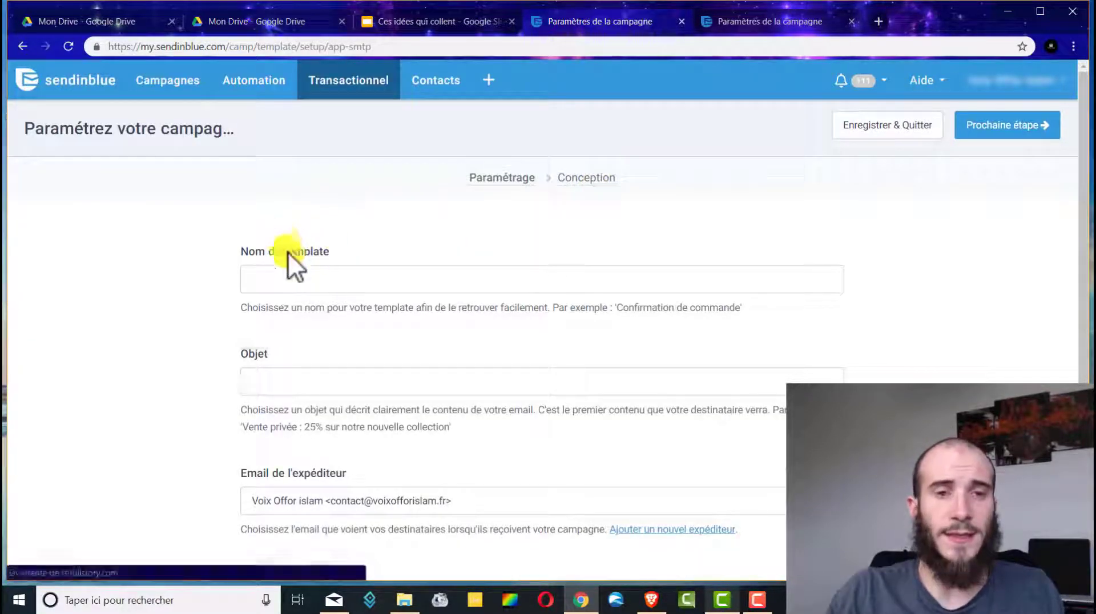
- Name the new template "Vente d'un ordinateur"
{"action": "left_click", "coordinate": [280, 278]}
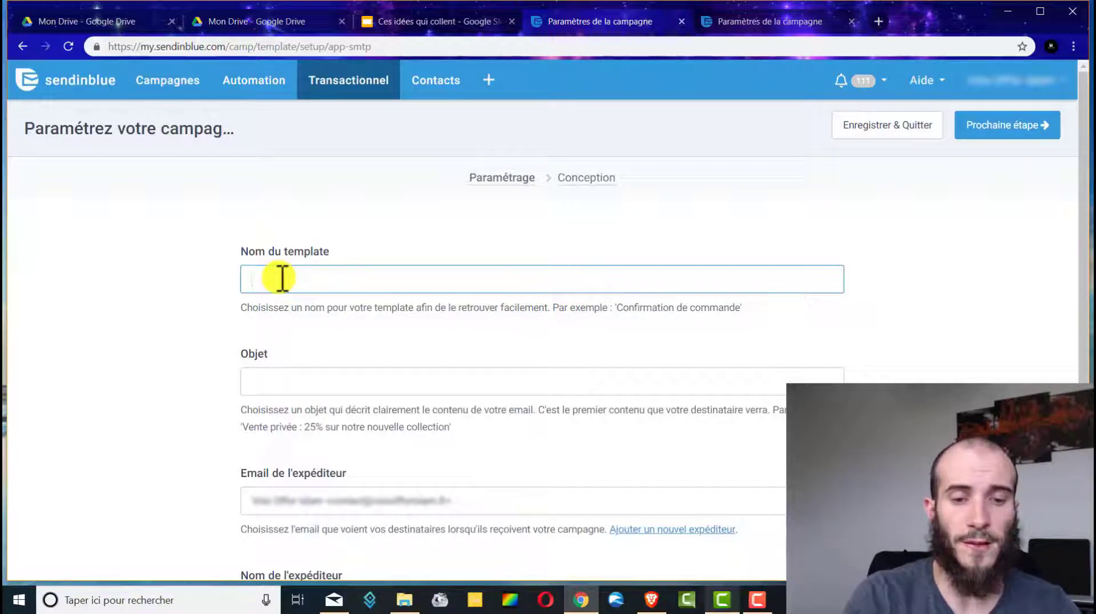
{"action": "type", "text": "Vente"}
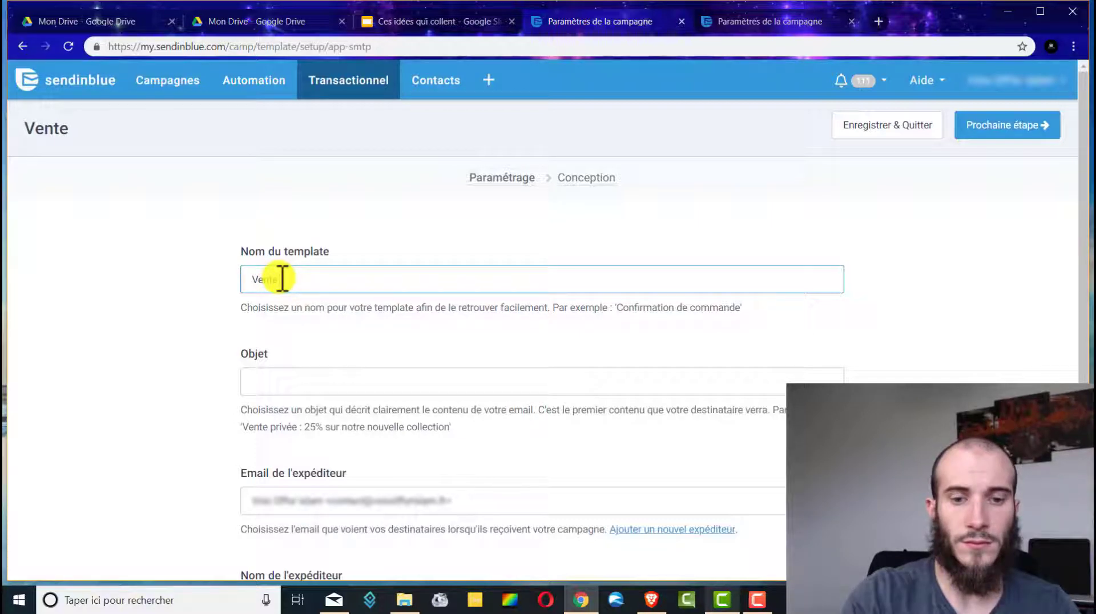
{"action": "type", "text": " d"}
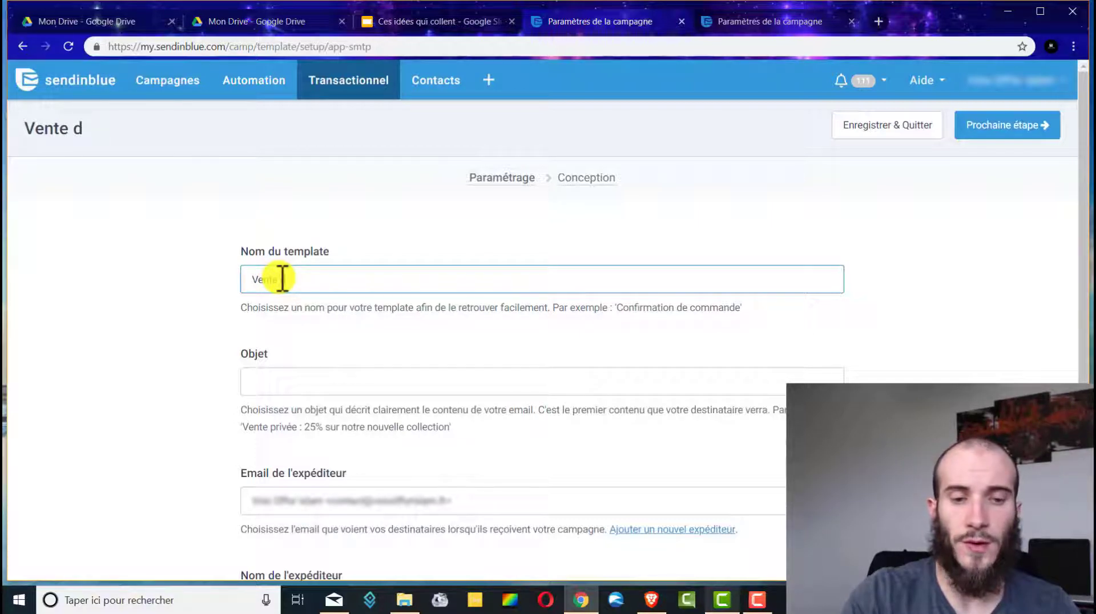
{"action": "type", "text": "'un ordinateu"}
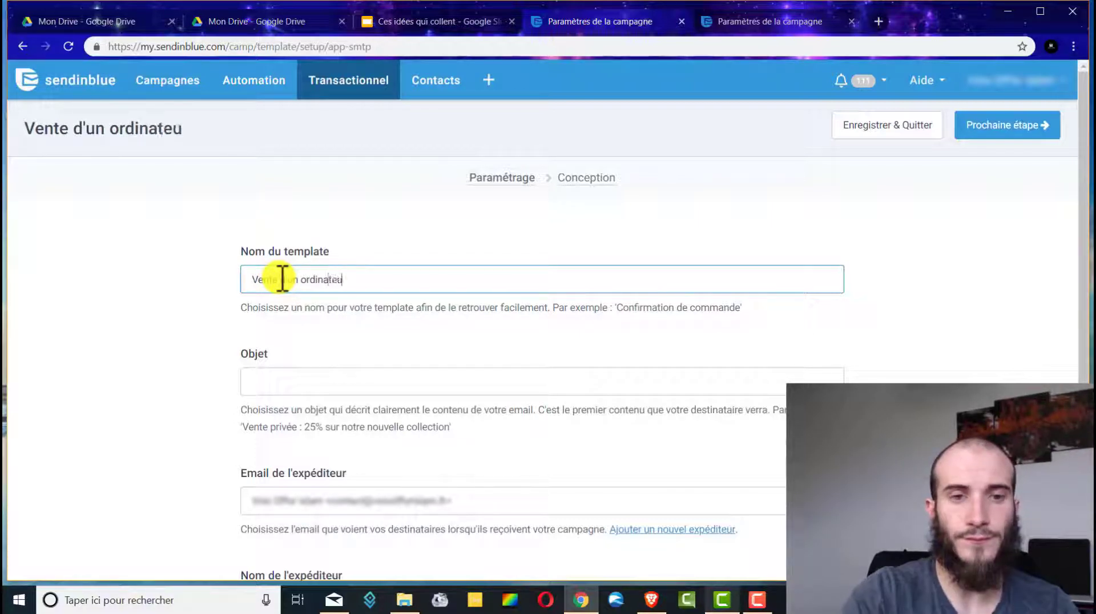
{"action": "type", "text": "r"}
{"action": "left_click_drag", "start_coordinate": [363, 280], "coordinate": [176, 330]}
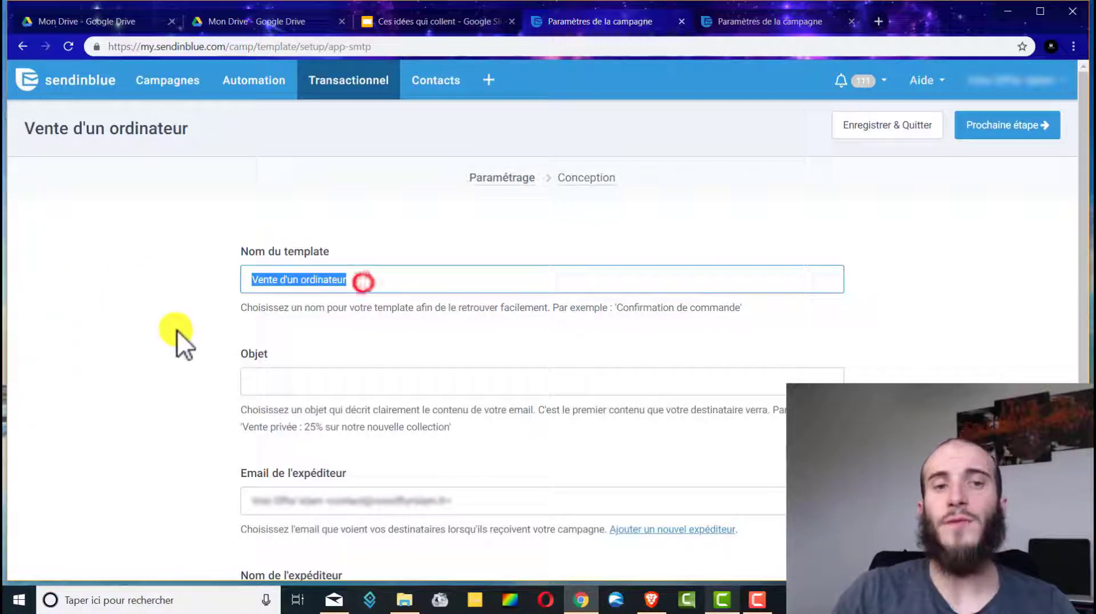
{"action": "left_click", "coordinate": [387, 287]}
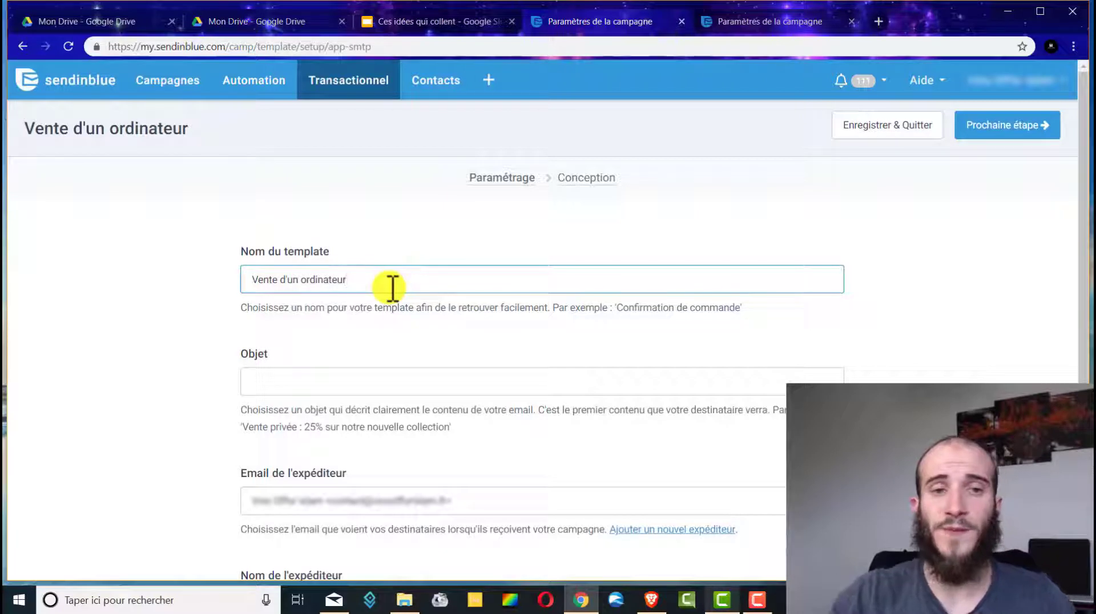
- Enter the email subject "J'ai découvert une astuce pour booster ton pc", with the accent in "découvert" corrected
{"action": "left_click", "coordinate": [382, 382]}
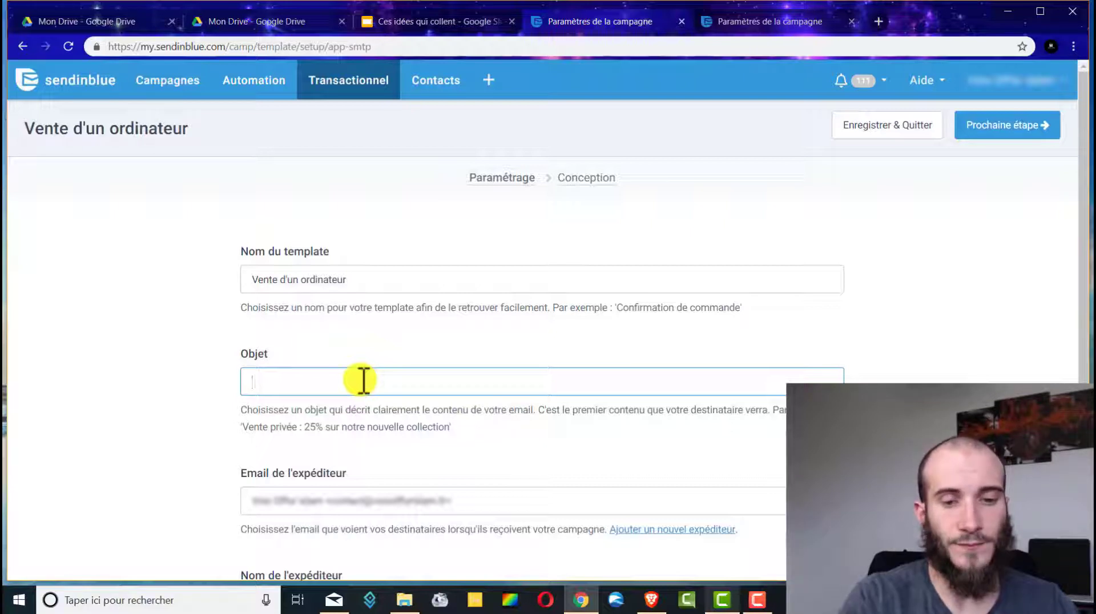
{"action": "type", "text": "J"}
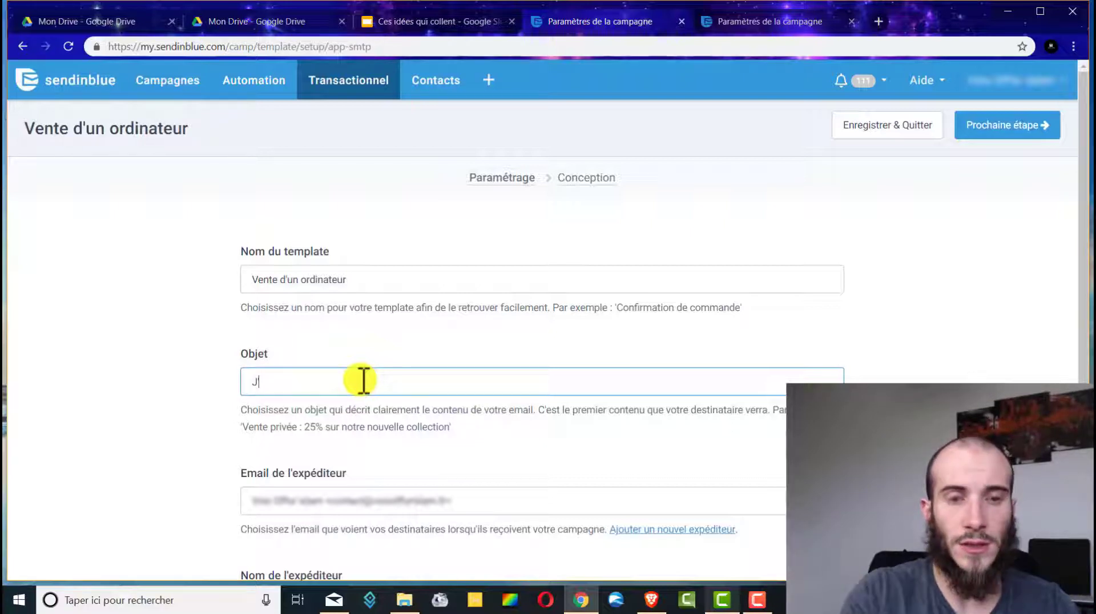
{"action": "type", "text": "'ai decouver"}
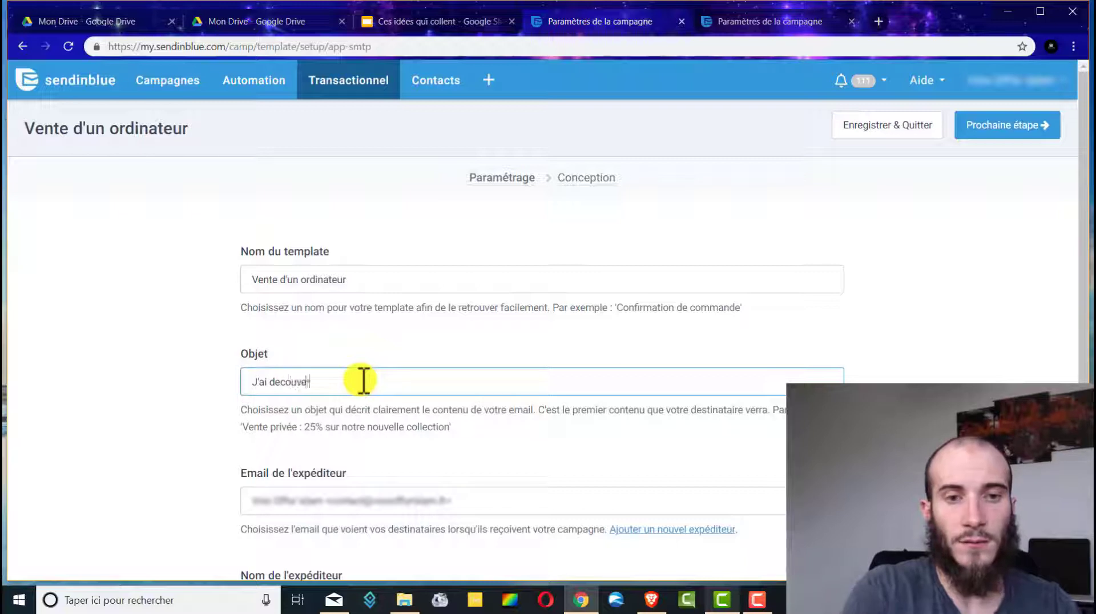
{"action": "type", "text": "t une a"}
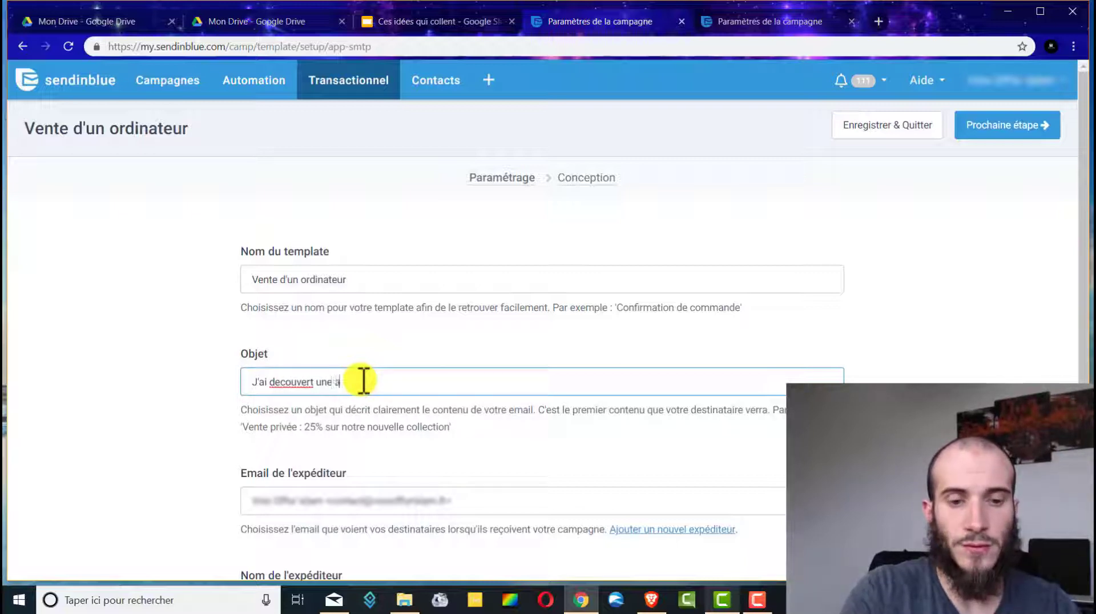
{"action": "type", "text": "stuce pour bo"}
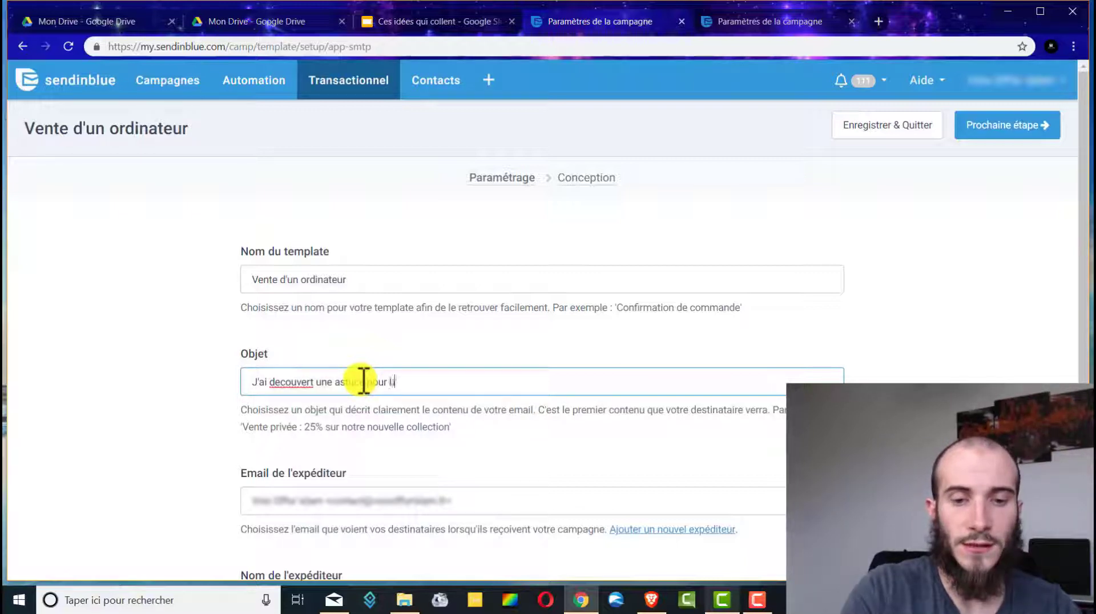
{"action": "type", "text": "oster ton pc"}
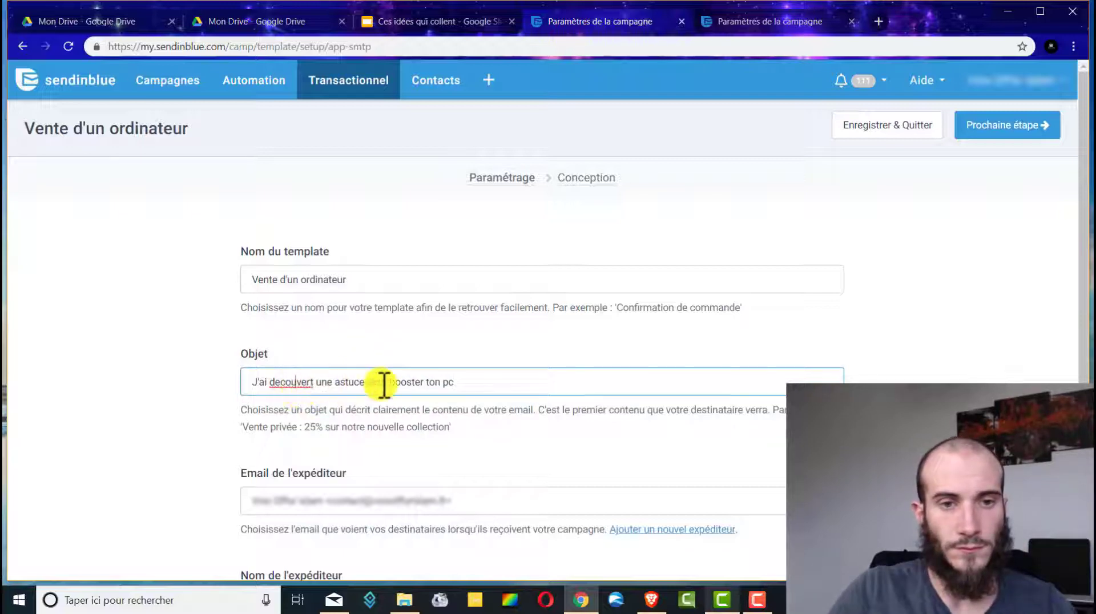
{"action": "right_click", "coordinate": [298, 381]}
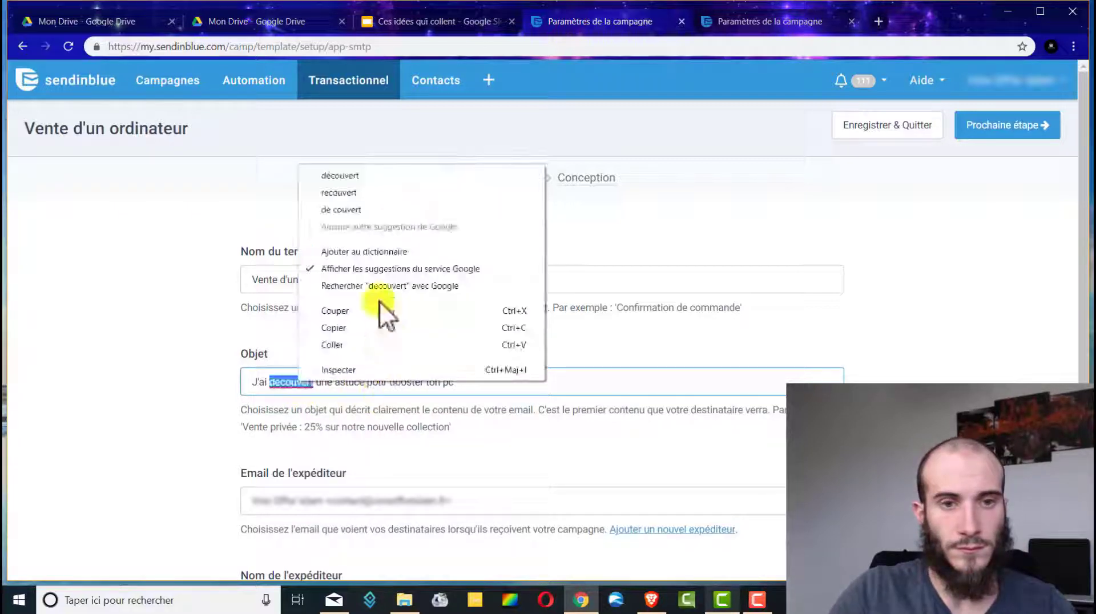
{"action": "left_click", "coordinate": [364, 177]}
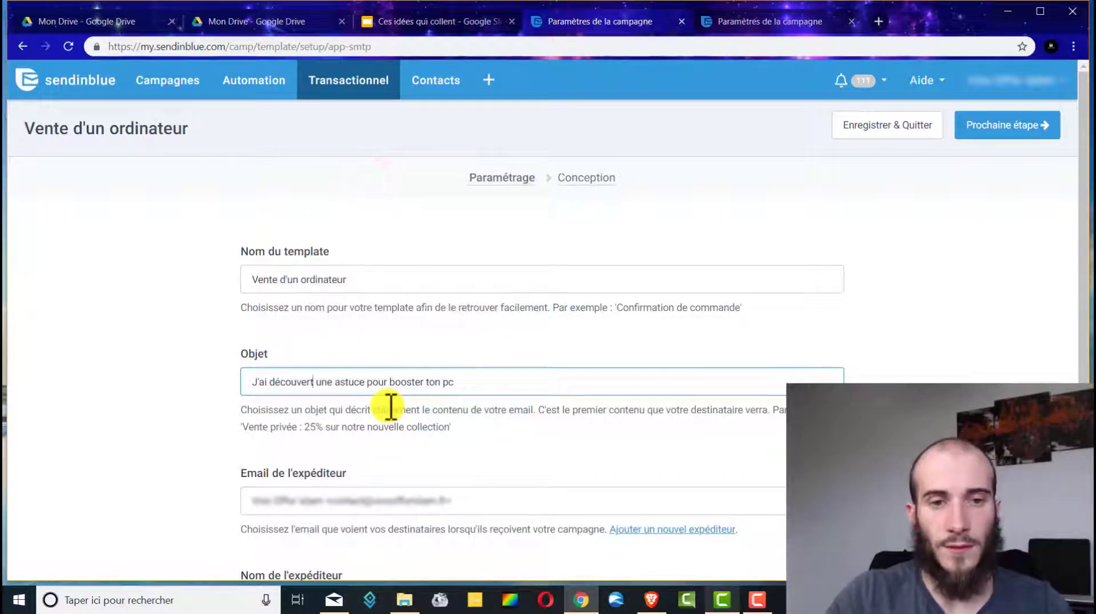
{"action": "left_click", "coordinate": [465, 383]}
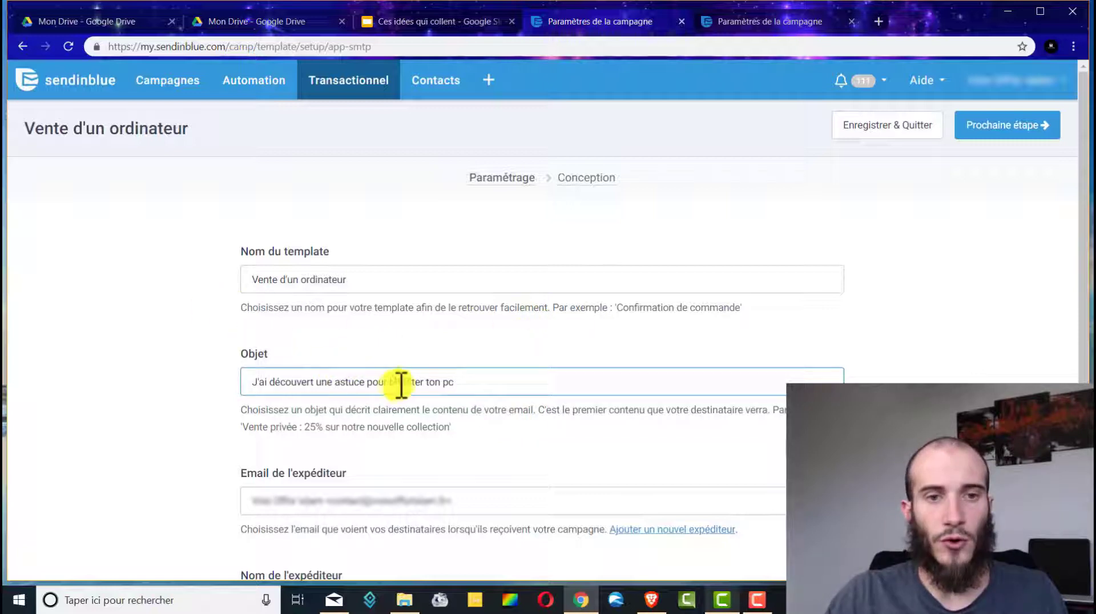
- Select the account's registered address as the template's sender email
{"action": "scroll", "coordinate": [411, 394], "scroll_direction": "down", "scroll_amount": 3}
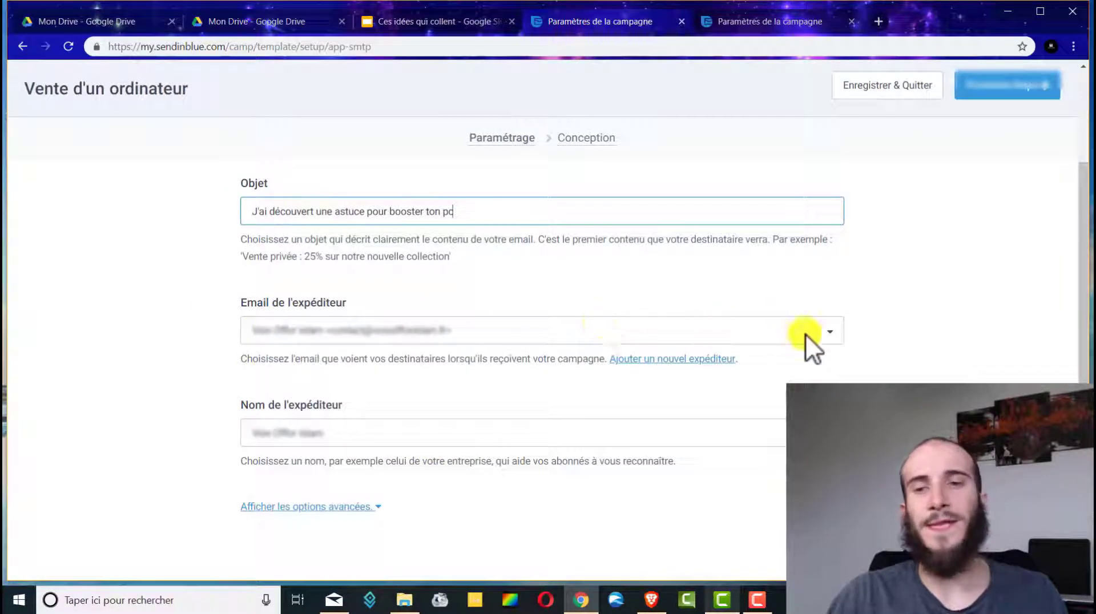
{"action": "left_click", "coordinate": [837, 329]}
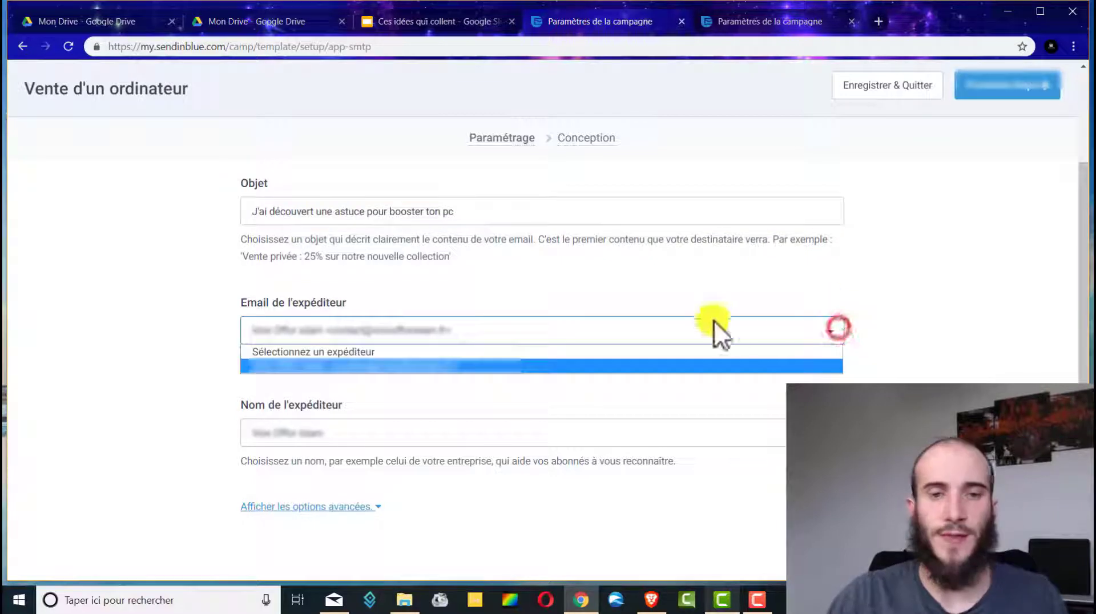
{"action": "left_click", "coordinate": [545, 365]}
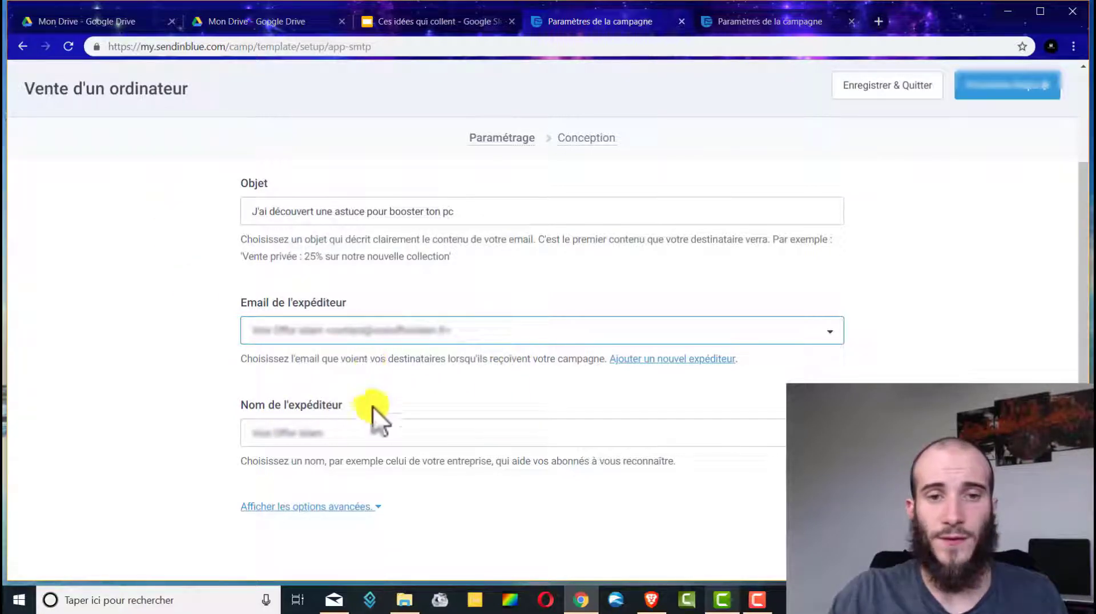
- Replace the sender name with "Outils informatique"
{"action": "mouse_move", "coordinate": [229, 404]}
{"action": "left_mouse_down"}
{"action": "mouse_move", "coordinate": [362, 406]}
{"action": "mouse_move", "coordinate": [242, 414]}
{"action": "left_mouse_up"}
{"action": "left_click", "coordinate": [332, 434]}
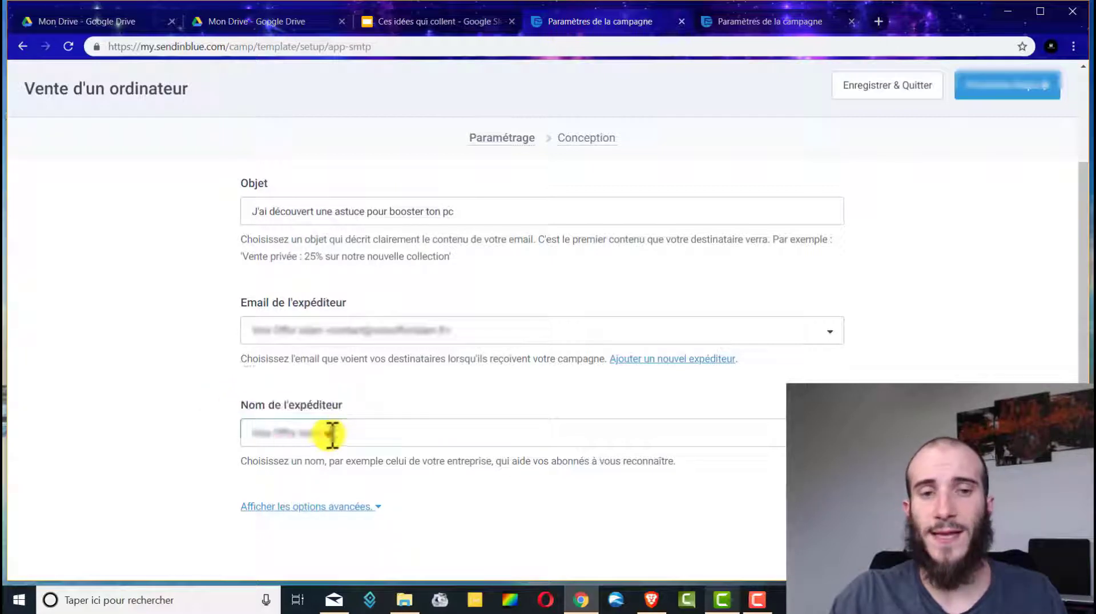
{"action": "left_click", "coordinate": [330, 434]}
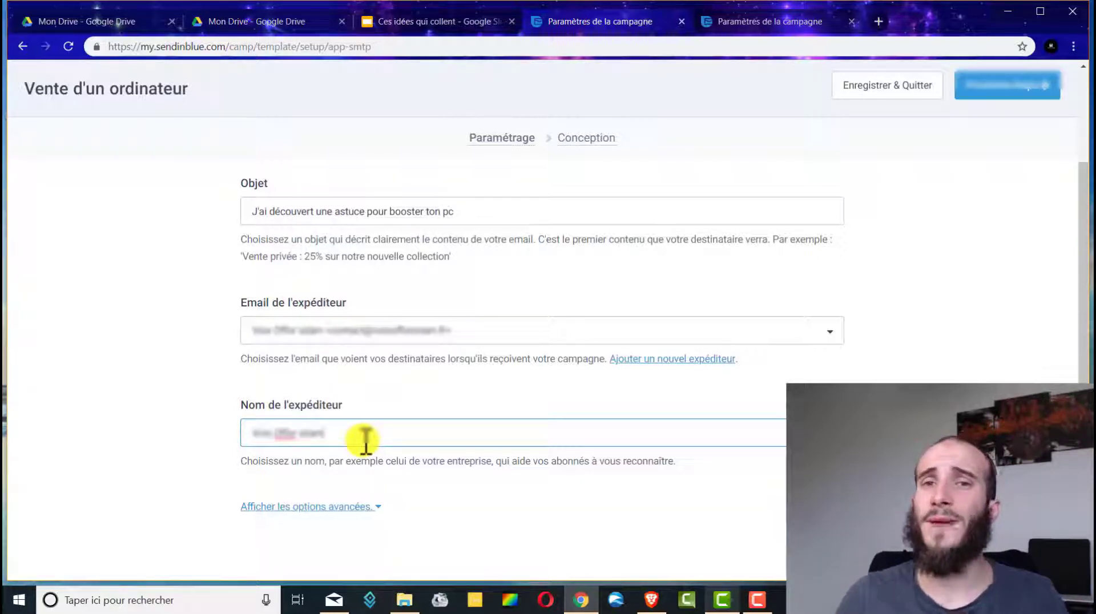
{"action": "left_click_drag", "start_coordinate": [358, 437], "coordinate": [3, 440]}
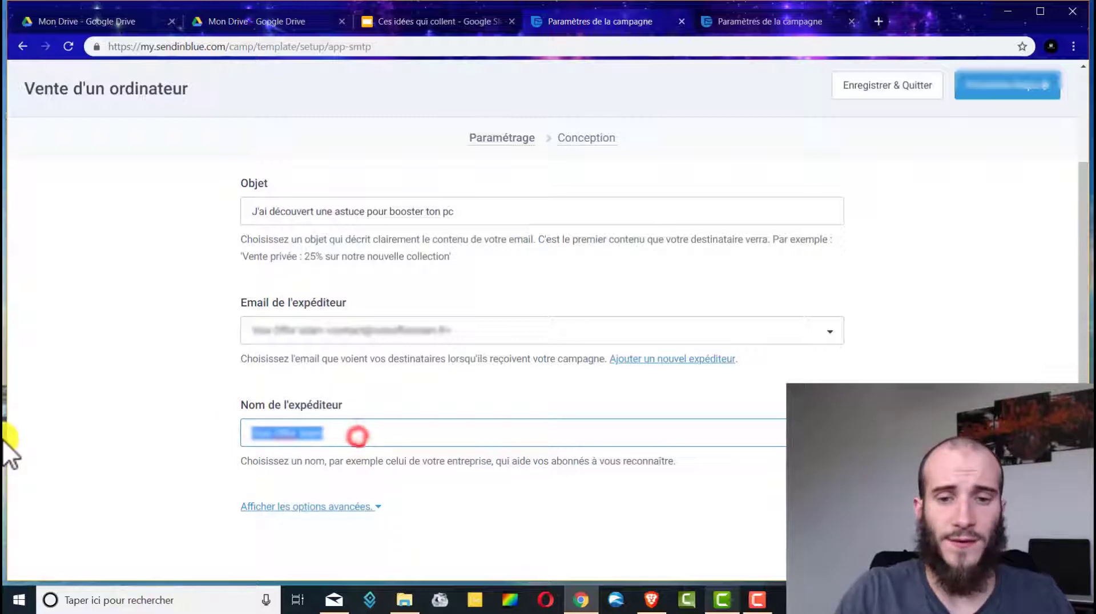
{"action": "type", "text": "Juide informa"}
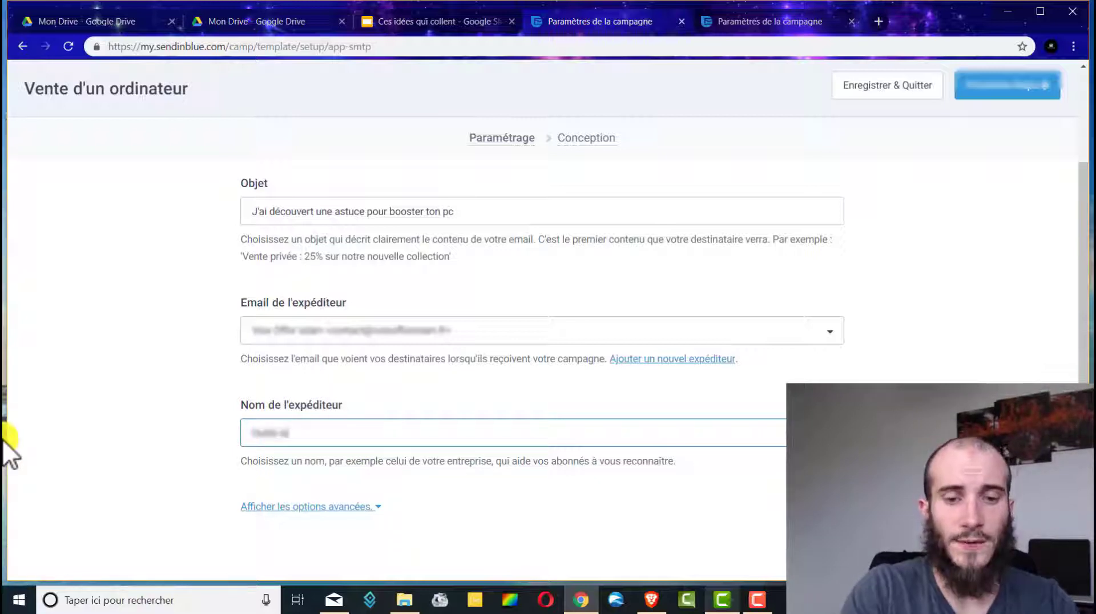
{"action": "type", "text": "tique"}
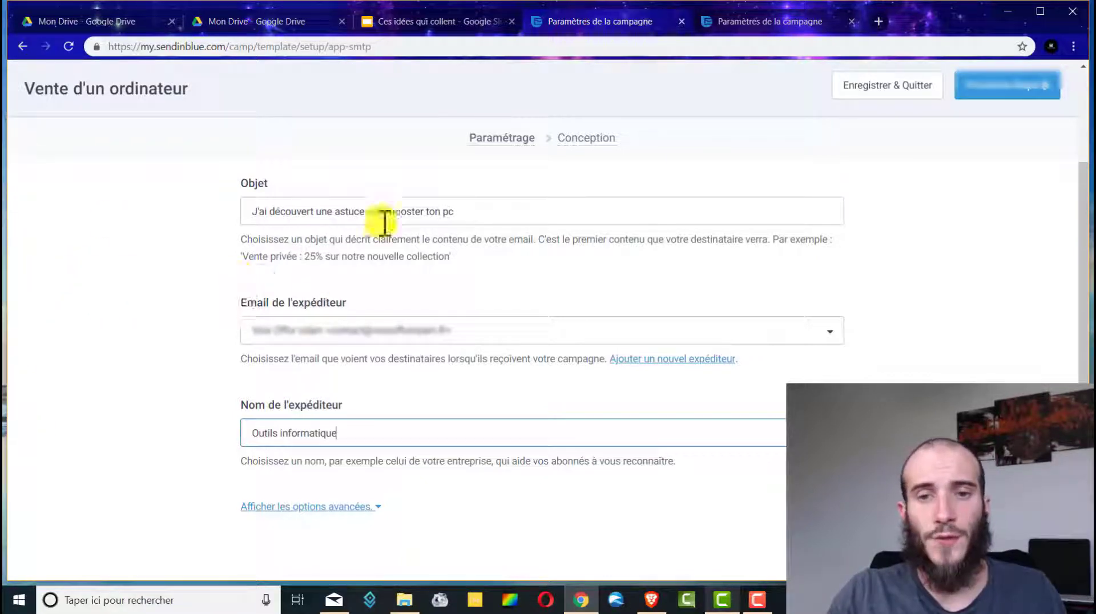
- Proceed to the template's design stage and open the rich text editor (Éditeur de texte enrichi)
{"action": "scroll", "coordinate": [970, 177], "scroll_direction": "up", "scroll_amount": 3}
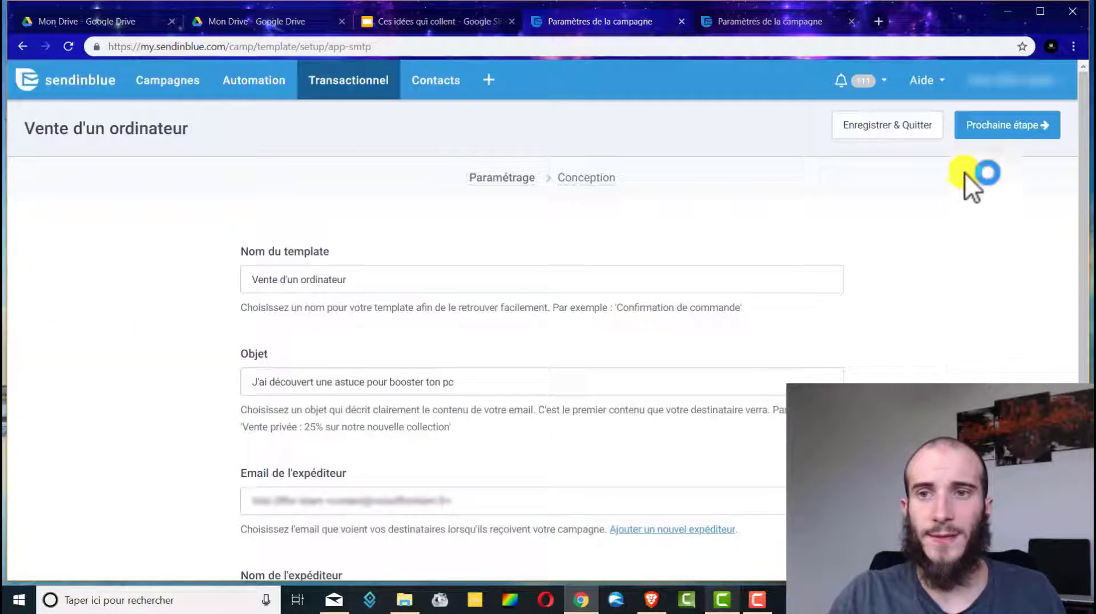
{"action": "left_click", "coordinate": [1022, 130]}
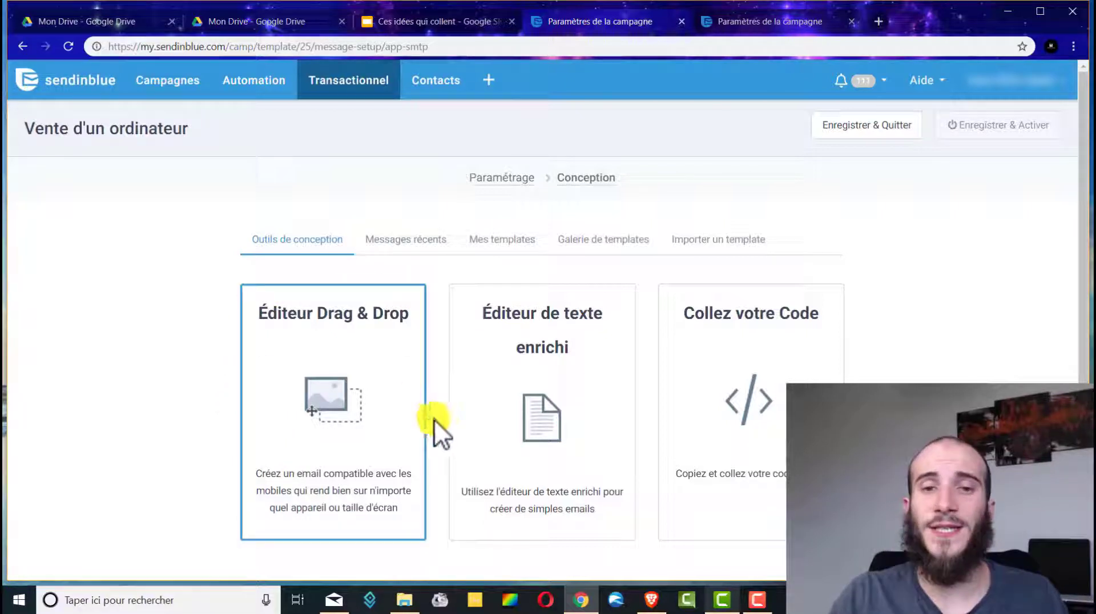
{"action": "left_click", "coordinate": [556, 401]}
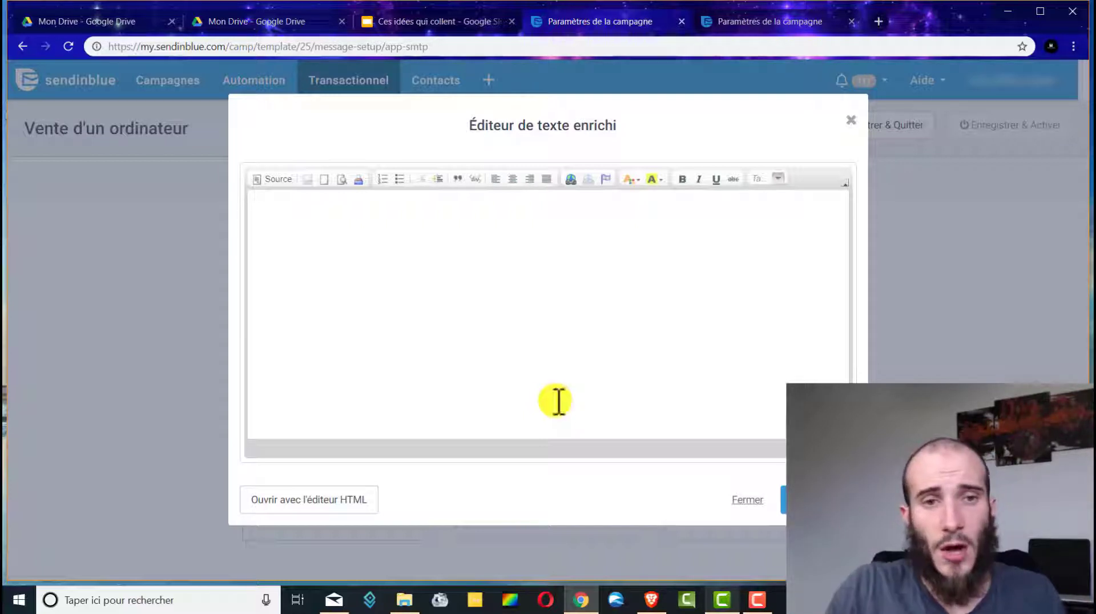
- Write "Phrase d'accroche" as the first line of the email body
{"action": "left_click", "coordinate": [443, 242]}
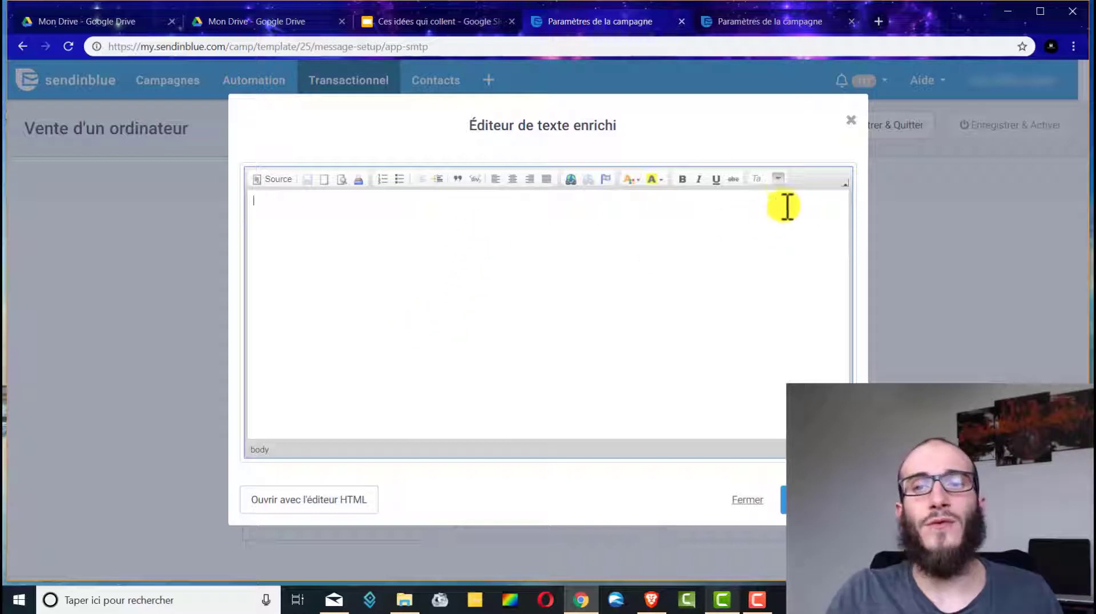
{"action": "left_click", "coordinate": [783, 179]}
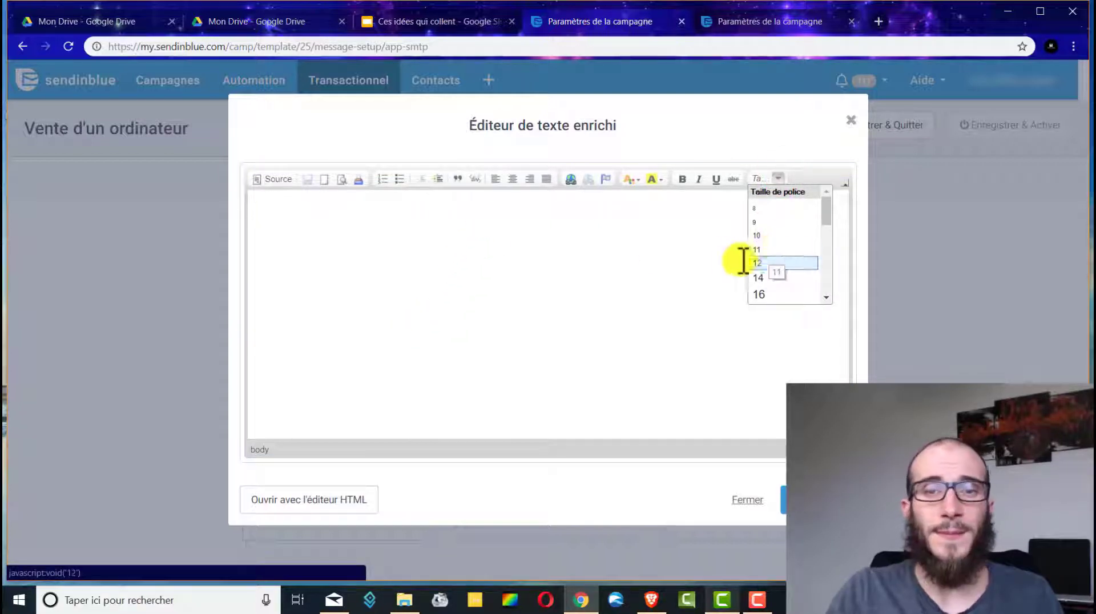
{"action": "left_click", "coordinate": [380, 232]}
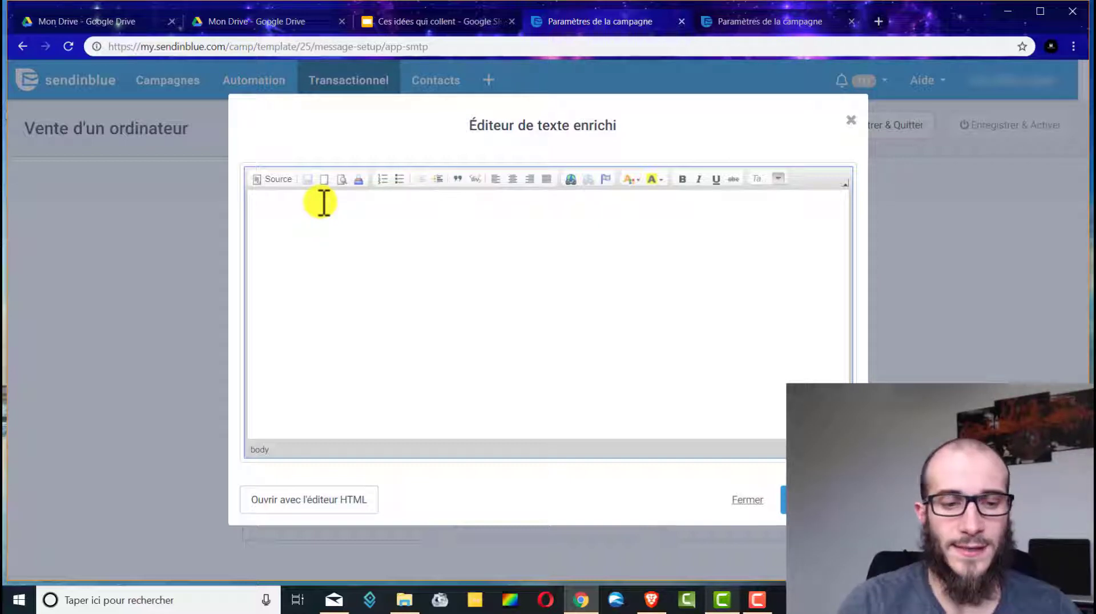
{"action": "type", "text": "Ph"}
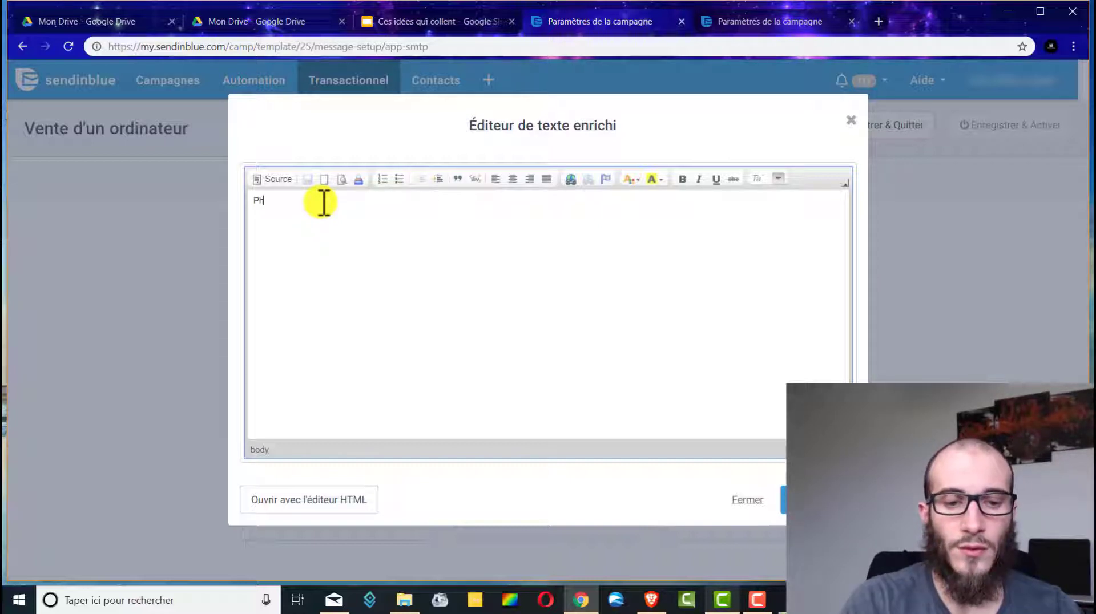
{"action": "type", "text": "rase d'acc"}
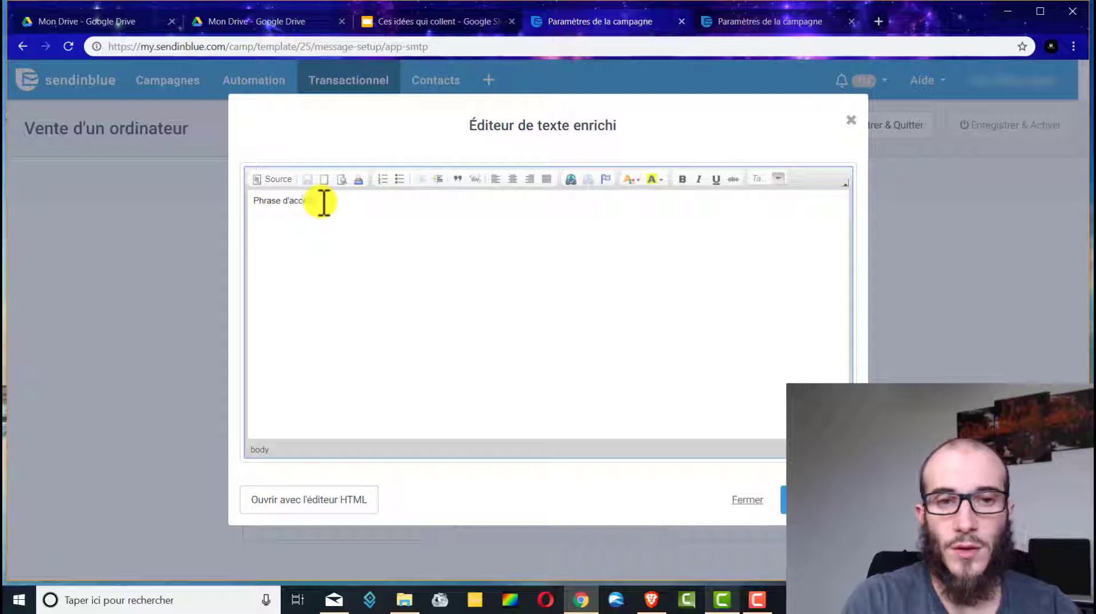
{"action": "type", "text": "rochehe"}
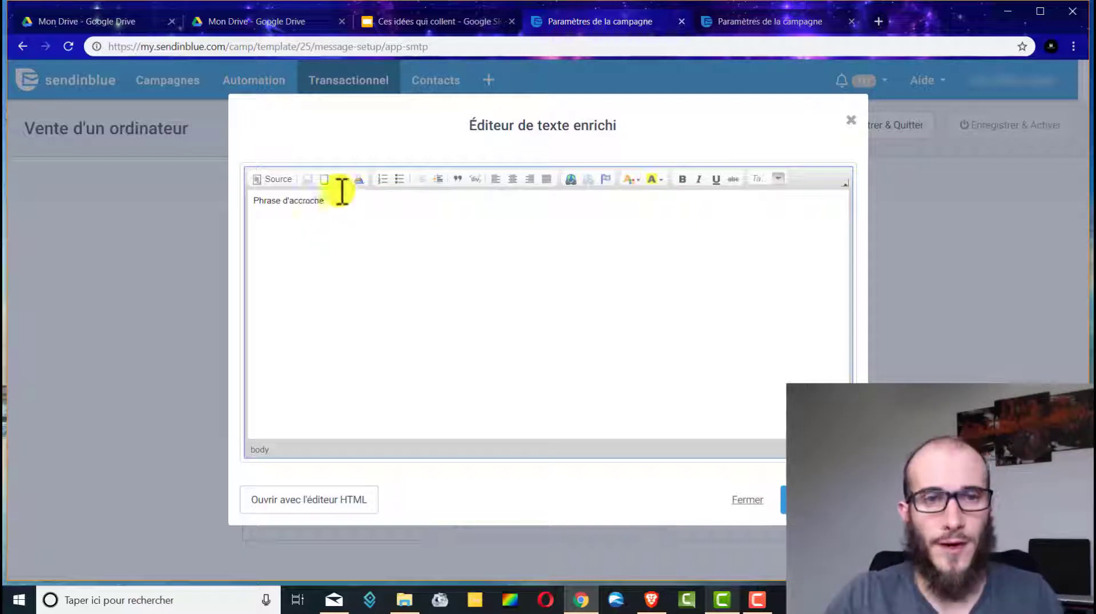
- Add the paragraphs "Contenu" and "Cliquez pour recevoir mon astuce" below the opening line of the email body
{"action": "left_click", "coordinate": [581, 296]}
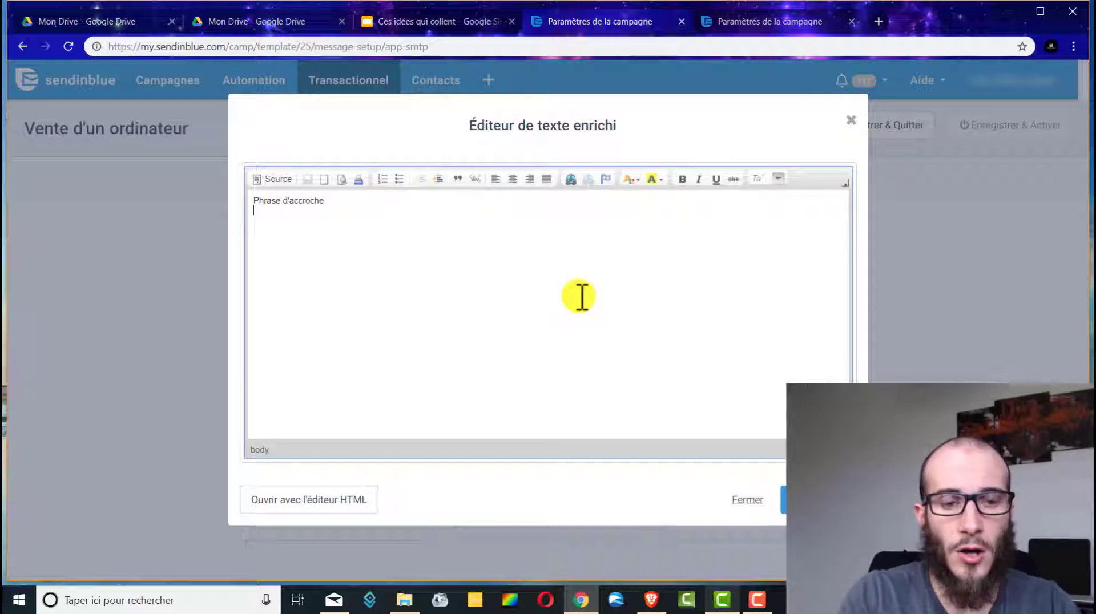
{"action": "type", "text": "Contenu"}
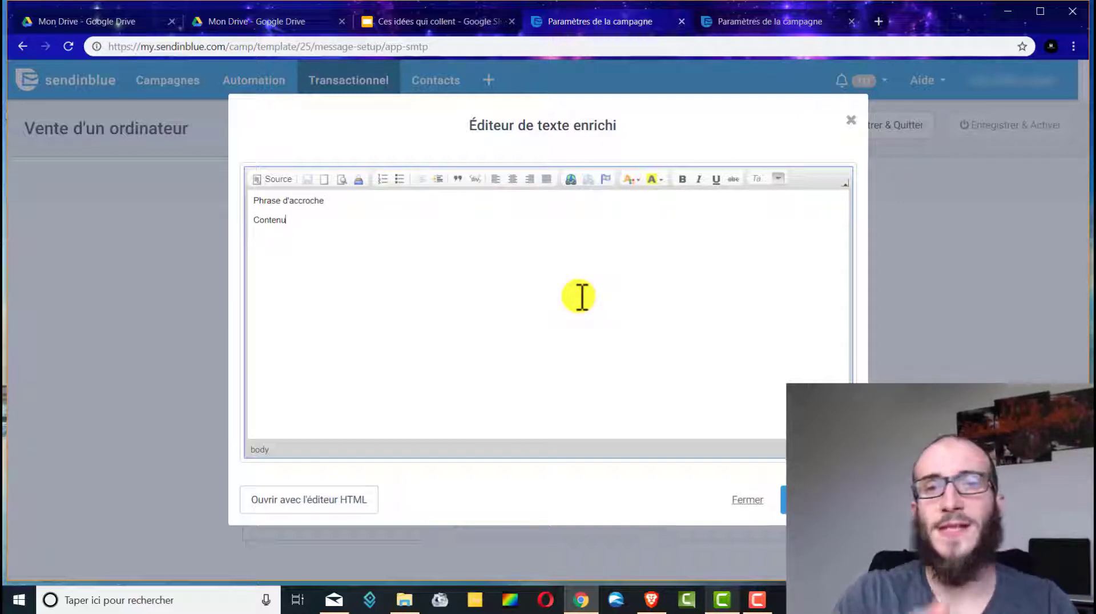
{"action": "key", "text": "Return"}
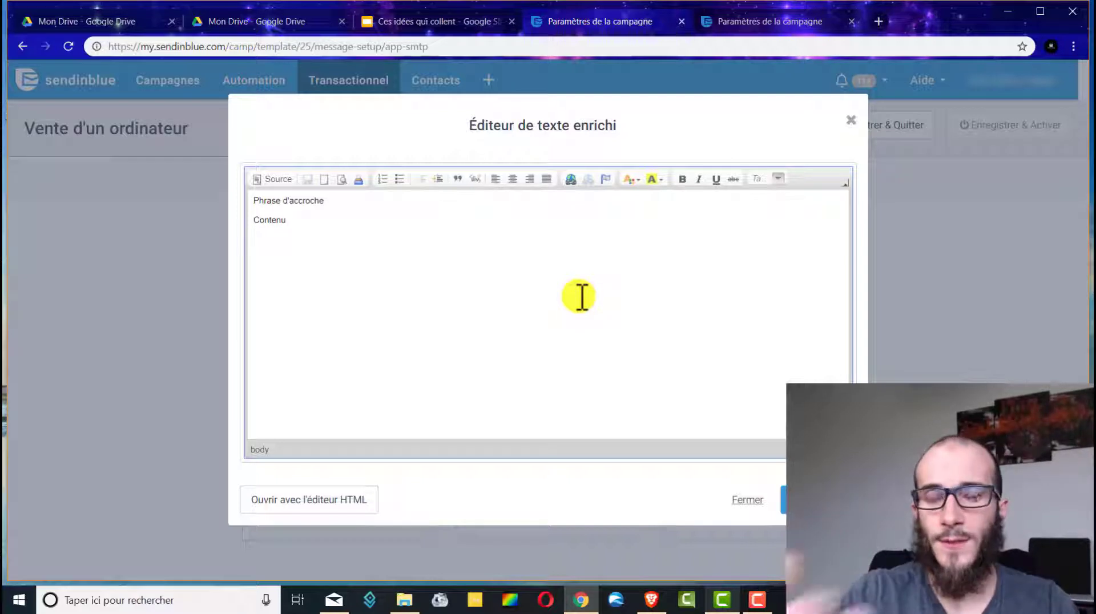
{"action": "key", "text": "Return"}
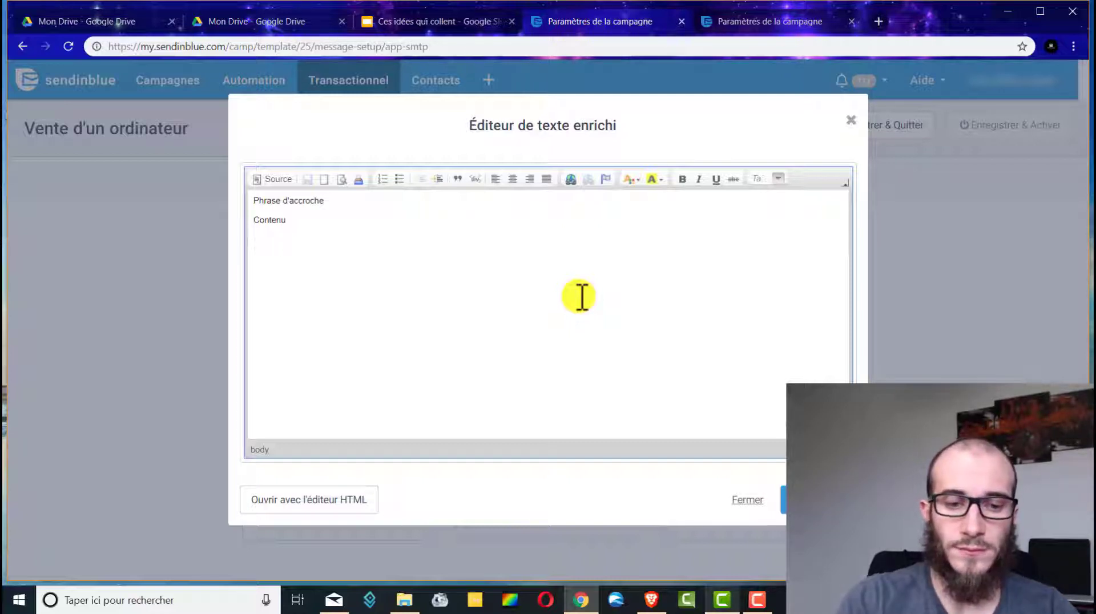
{"action": "type", "text": "Cliquez po"}
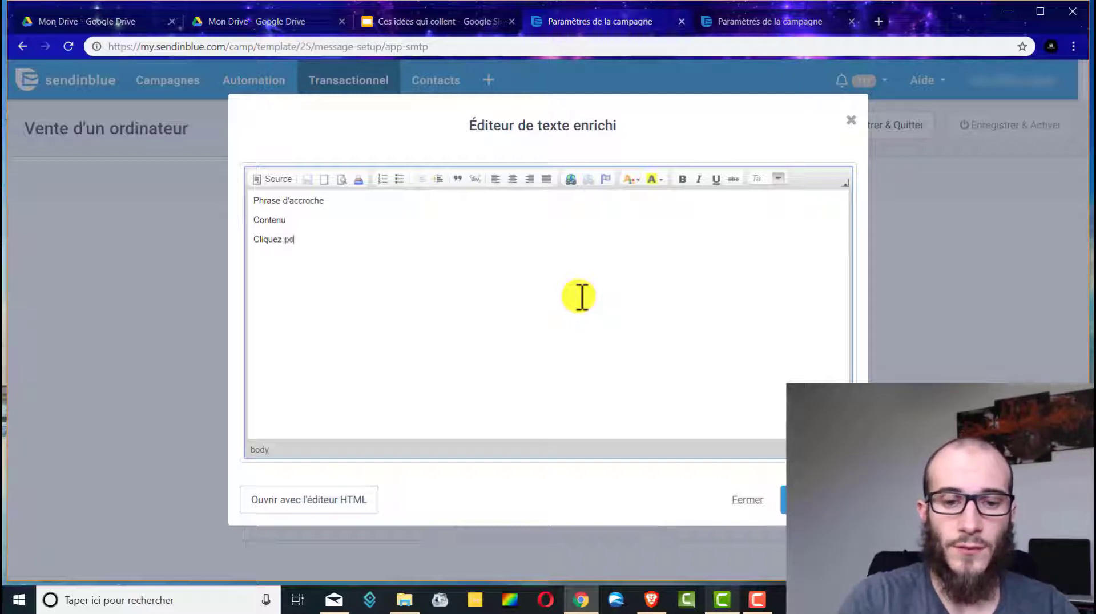
{"action": "type", "text": "ur recevoir "}
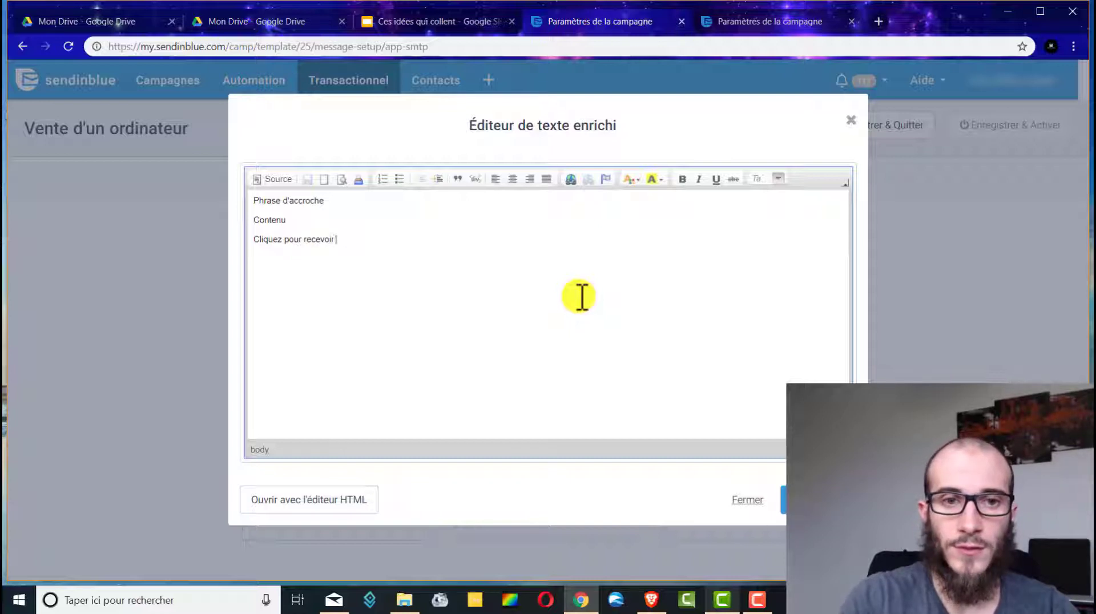
{"action": "type", "text": "mon astuce"}
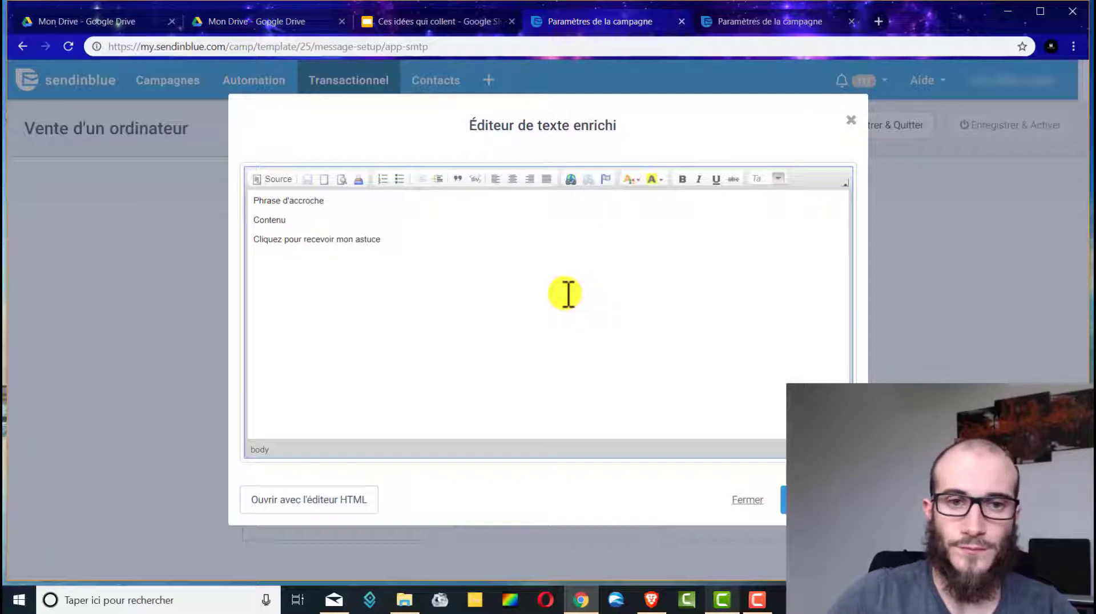
{"action": "left_click_drag", "start_coordinate": [381, 240], "coordinate": [252, 242]}
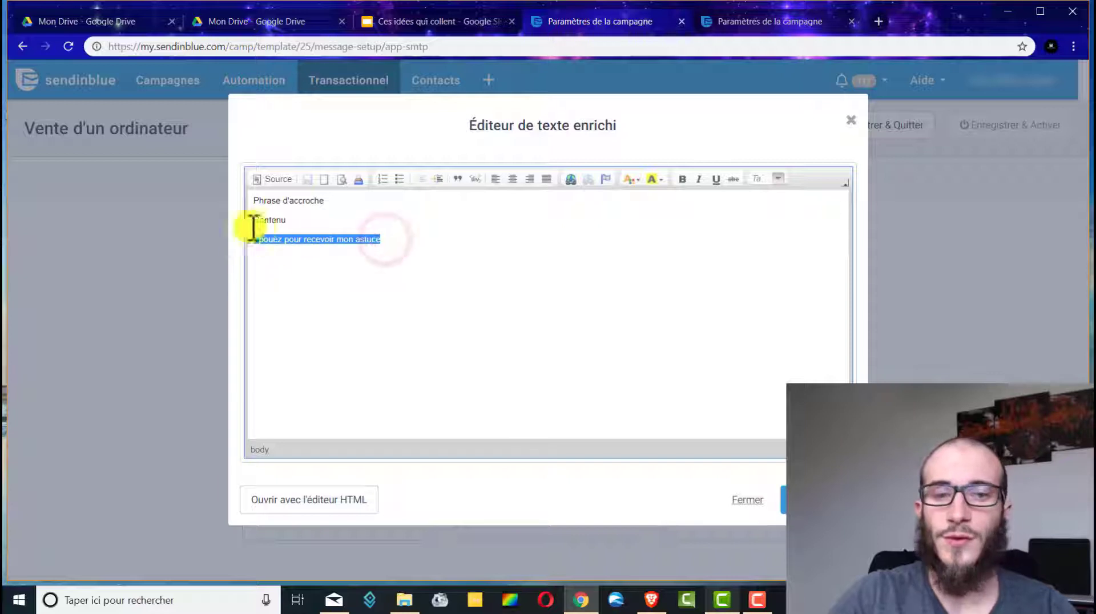
{"action": "left_click", "coordinate": [571, 182]}
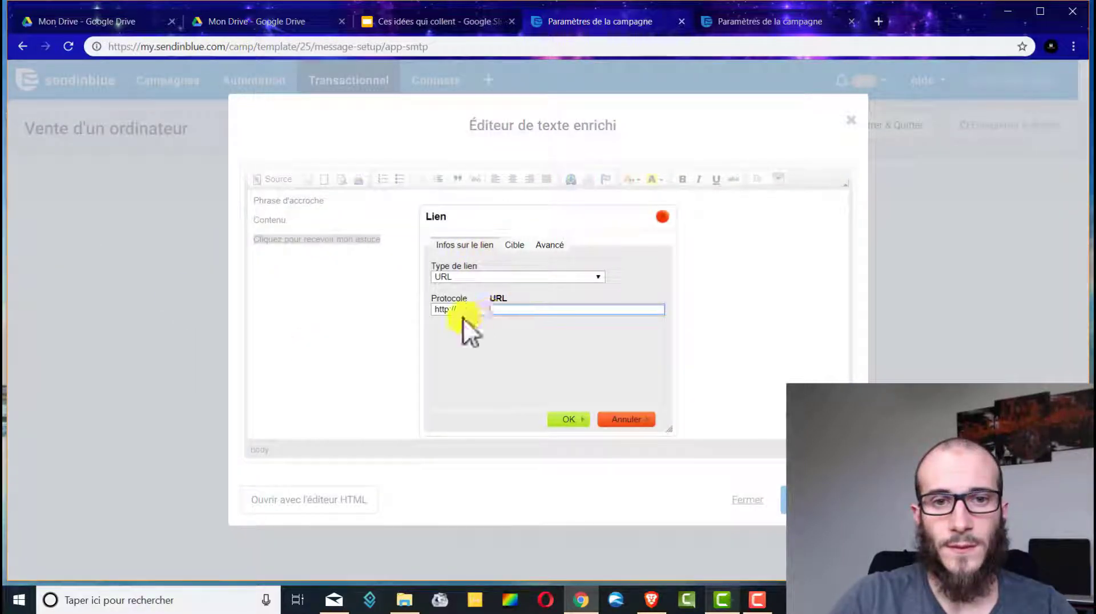
{"action": "left_click", "coordinate": [468, 310]}
{"action": "left_click", "coordinate": [456, 331]}
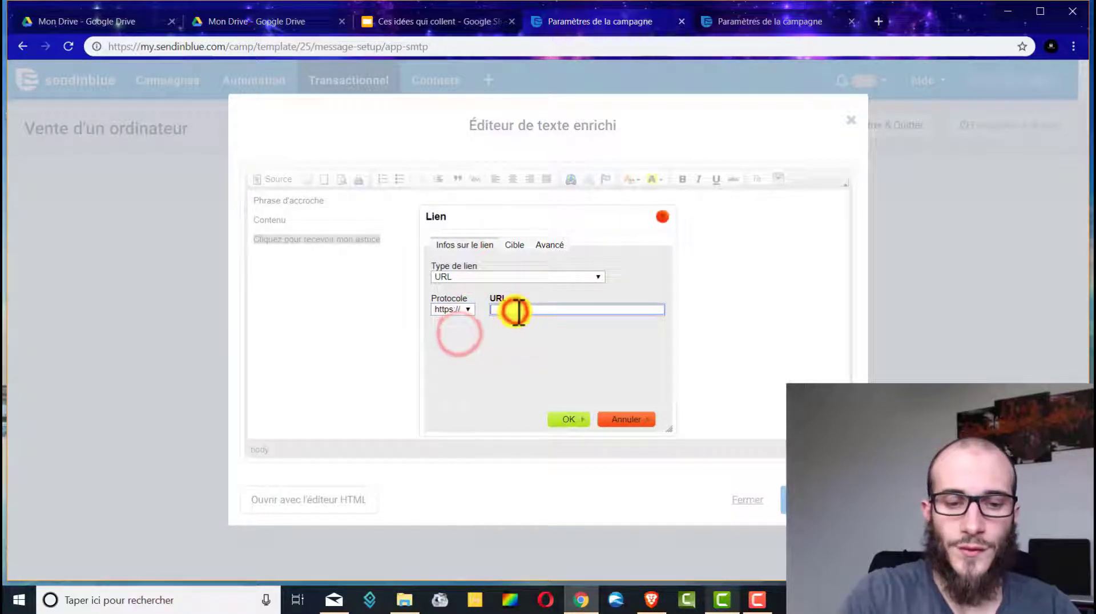
{"action": "left_click", "coordinate": [519, 312]}
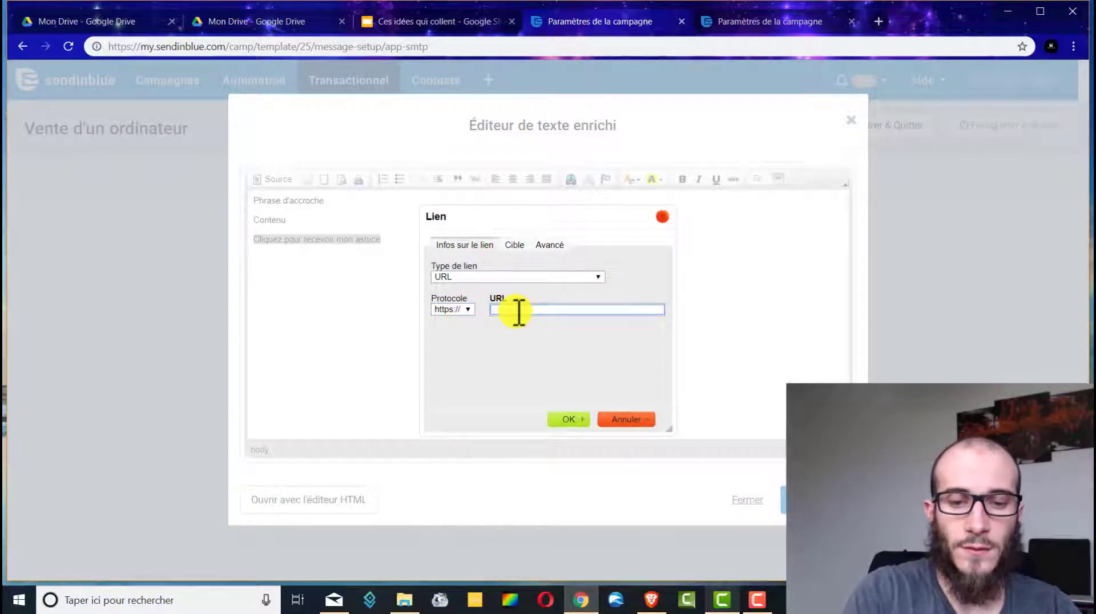
{"action": "type", "text": "outilsinformat"}
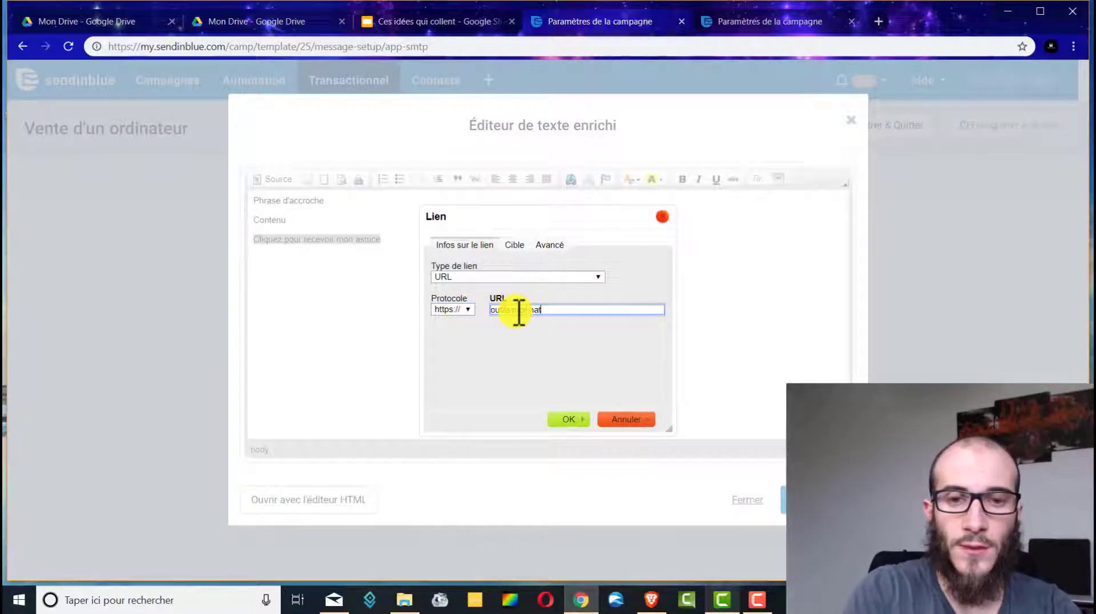
{"action": "type", "text": "ique.fr"}
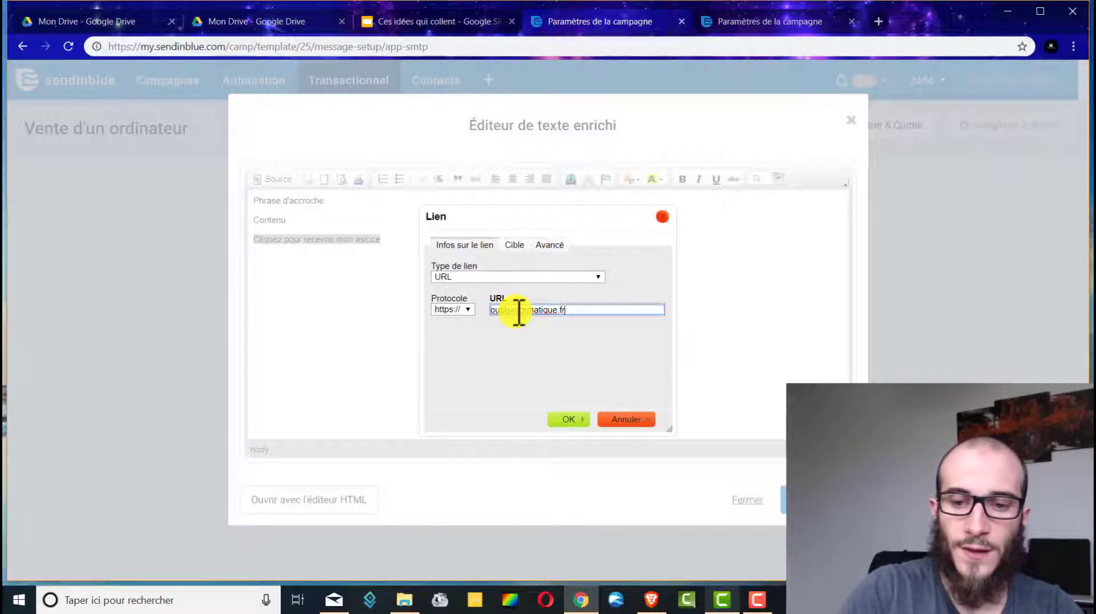
{"action": "type", "text": "/mionlien"}
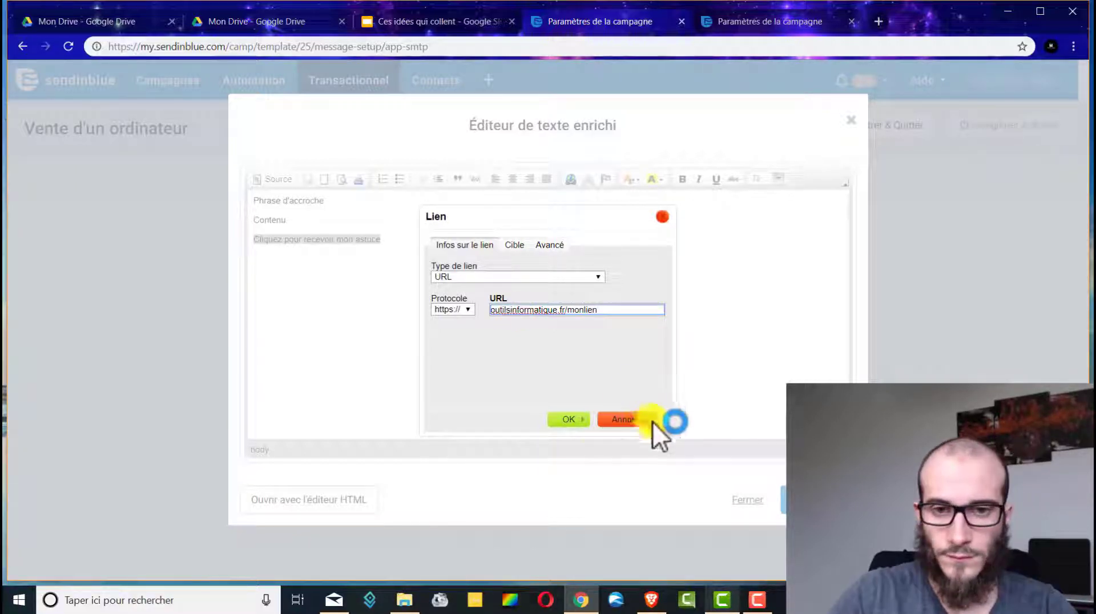
{"action": "left_click", "coordinate": [588, 423]}
{"action": "left_click", "coordinate": [336, 240]}
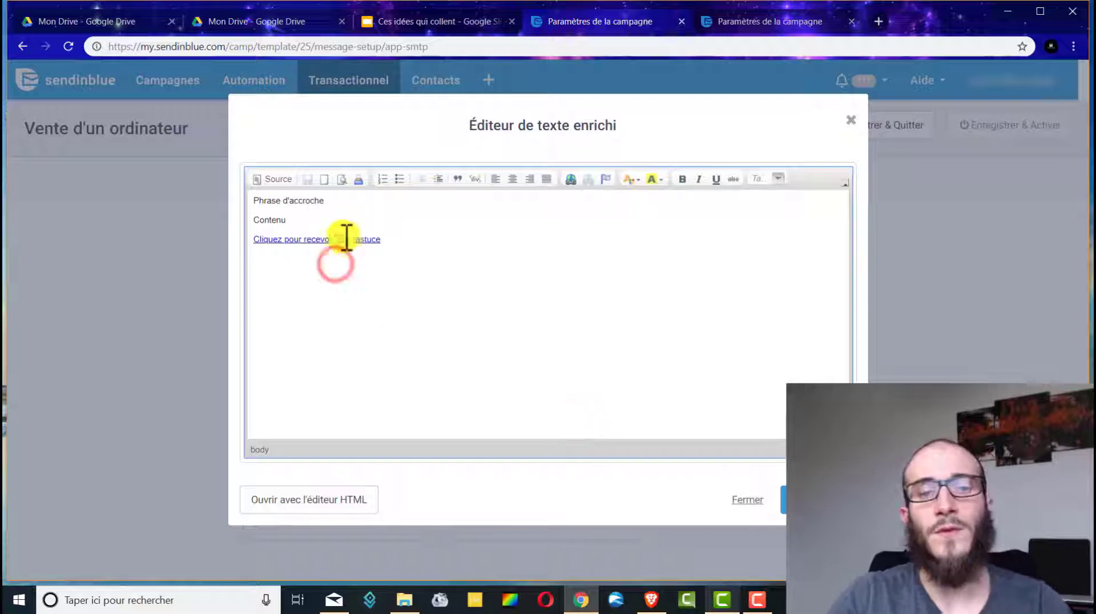
- Add a second "Contenu" paragraph below the linked sentence
{"action": "left_click", "coordinate": [397, 245]}
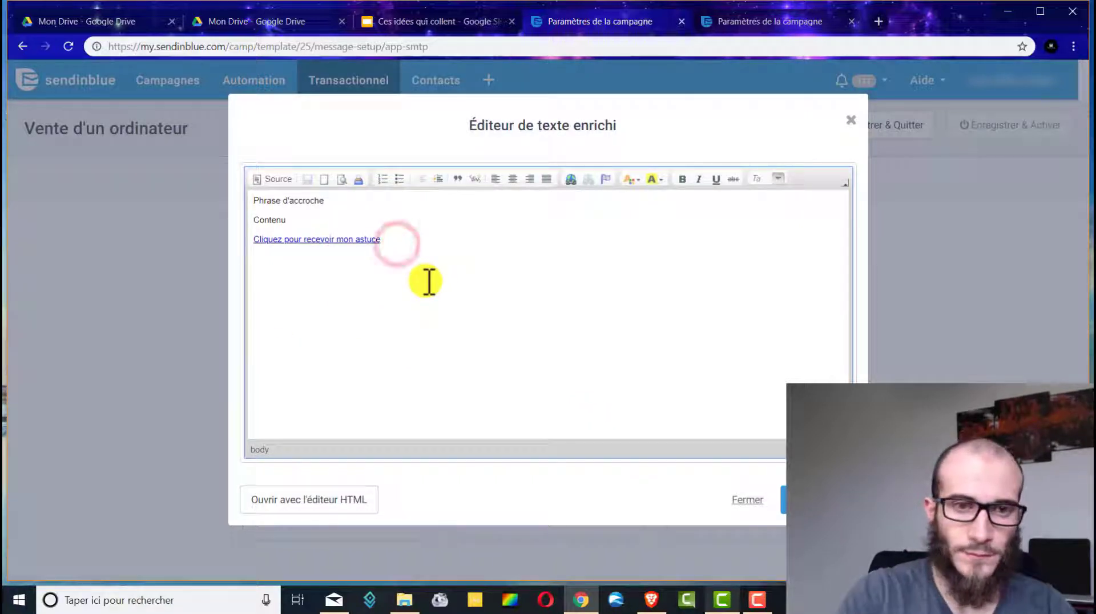
{"action": "key", "text": "Return"}
{"action": "type", "text": "Conte"}
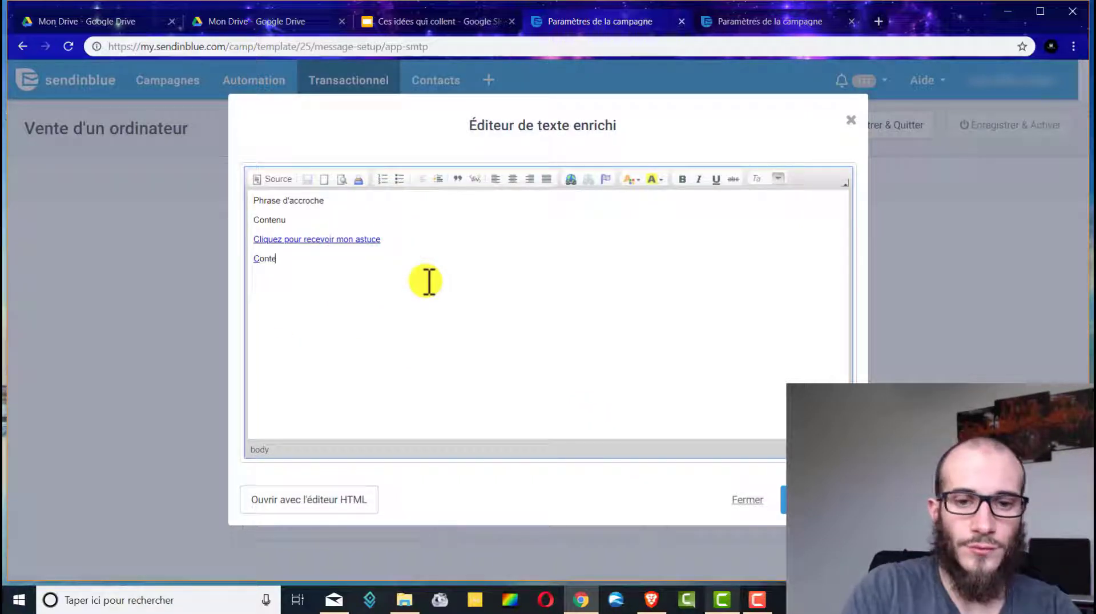
{"action": "type", "text": "nu"}
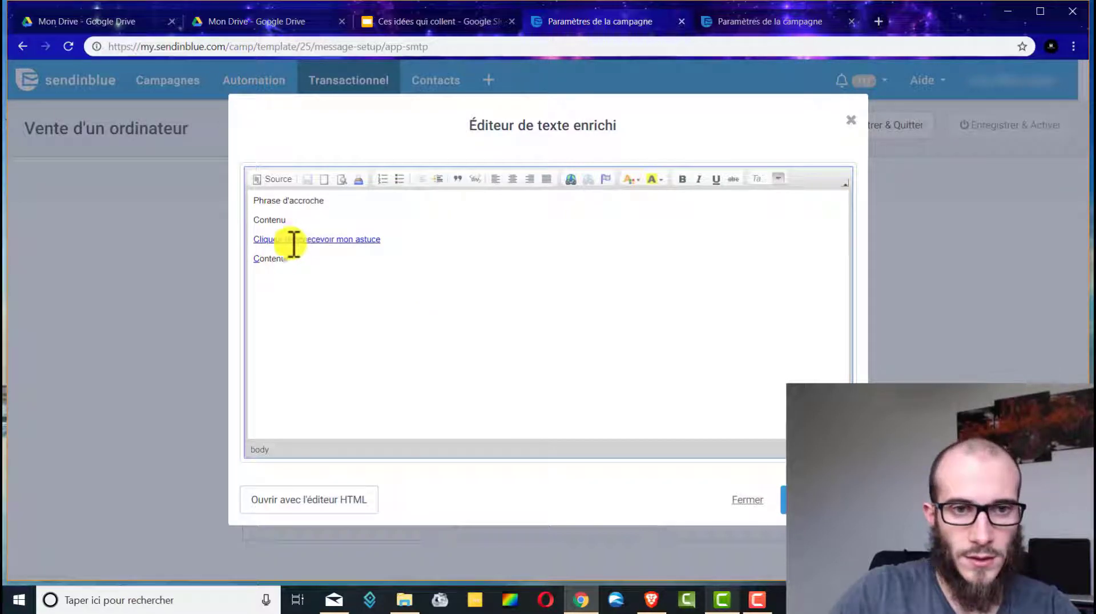
- Try to free the second "Contenu" paragraph of link formatting by deleting and rewriting it
{"action": "left_click_drag", "start_coordinate": [304, 257], "coordinate": [228, 255]}
{"action": "key", "text": "BackSpace"}
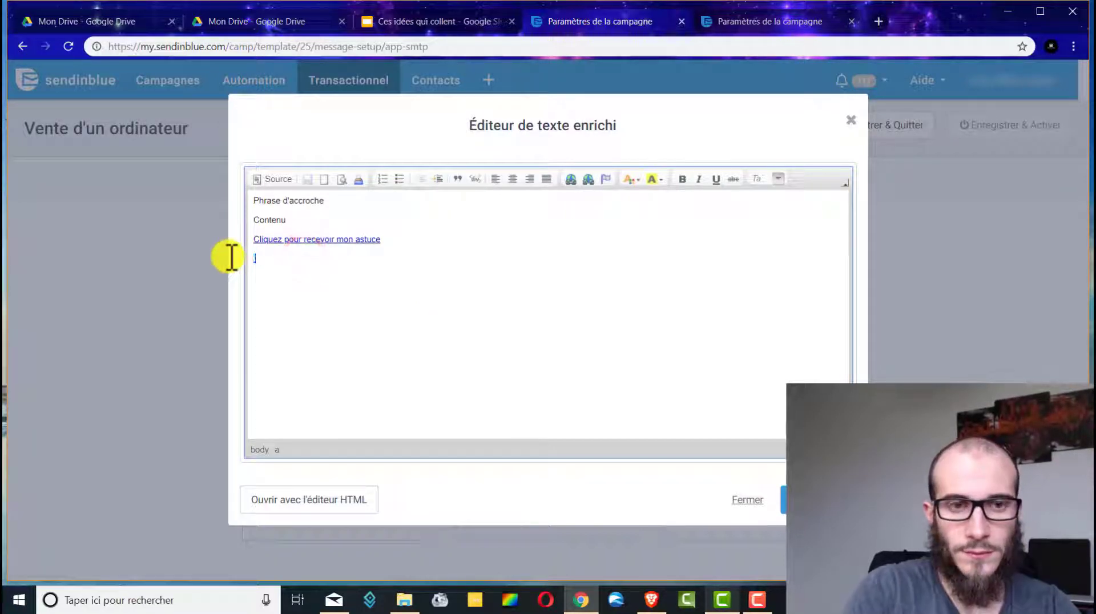
{"action": "type", "text": "C"}
{"action": "key", "text": "BackSpace"}
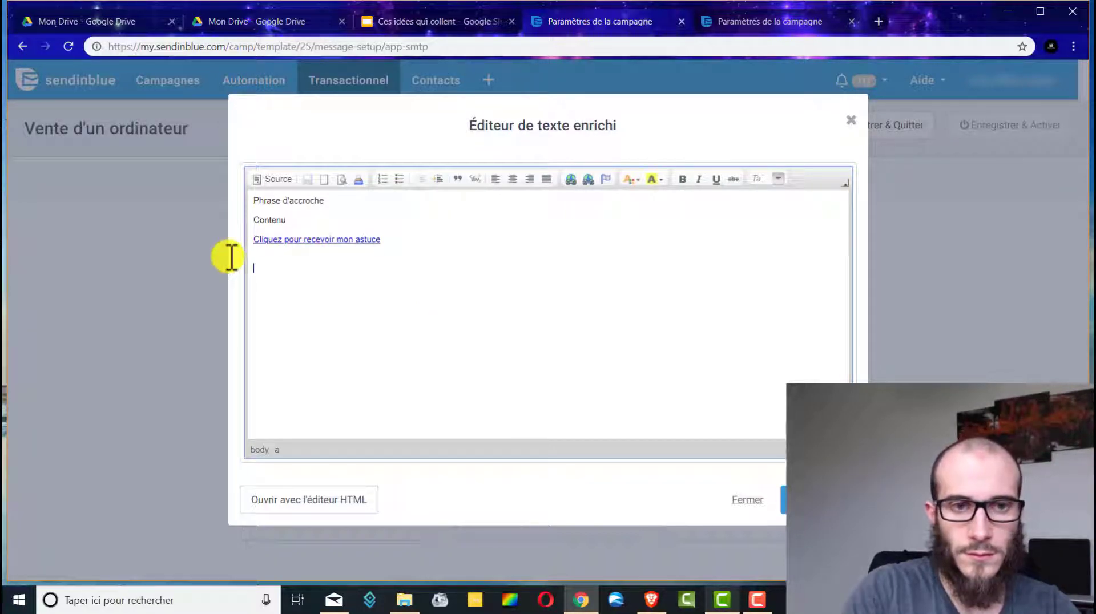
{"action": "type", "text": "C"}
{"action": "key", "text": "BackSpace"}
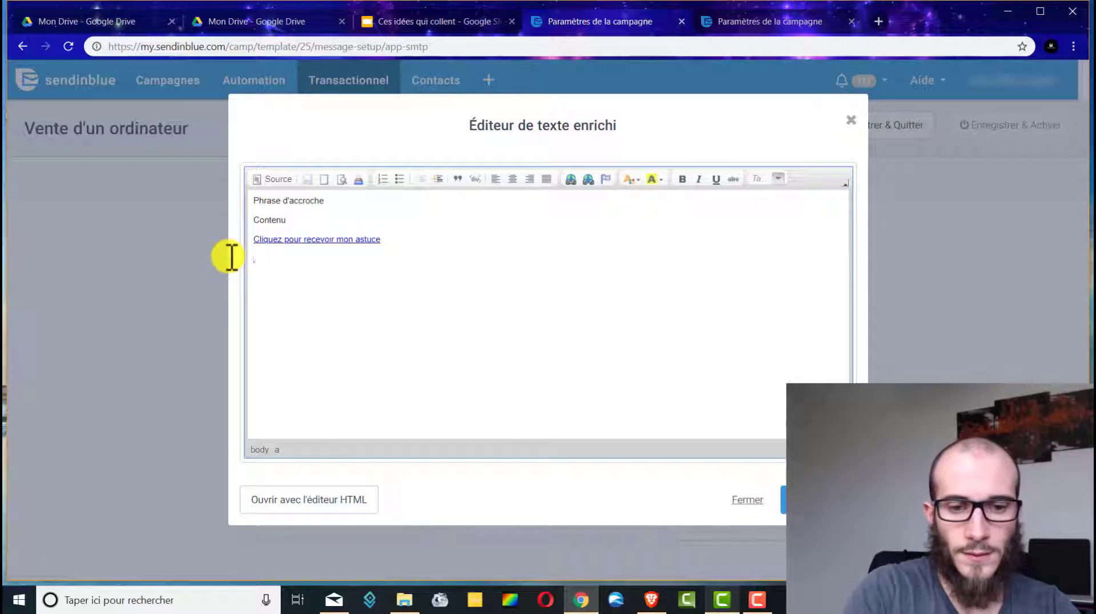
{"action": "type", "text": "Conteniu"}
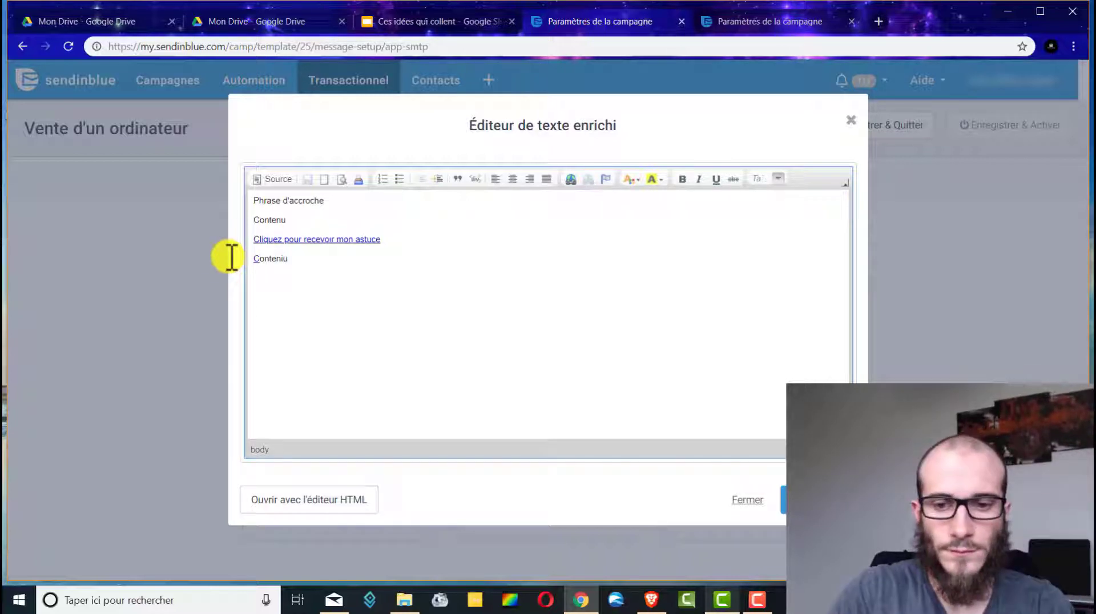
{"action": "key", "text": "BackSpace"}
{"action": "type", "text": "u"}
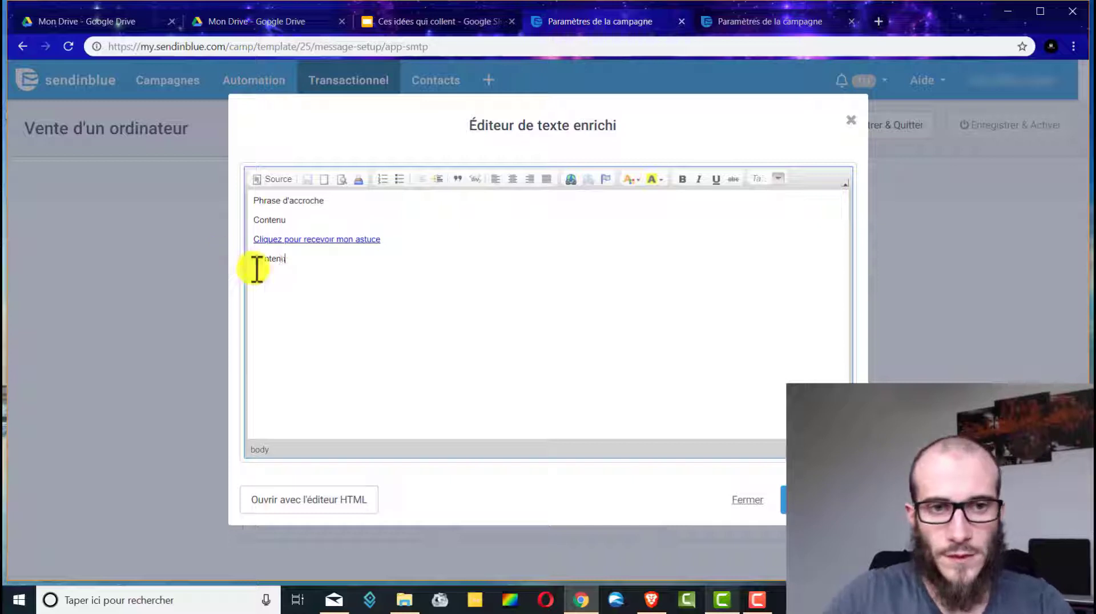
{"action": "double_click", "coordinate": [283, 260]}
{"action": "left_click", "coordinate": [573, 180]}
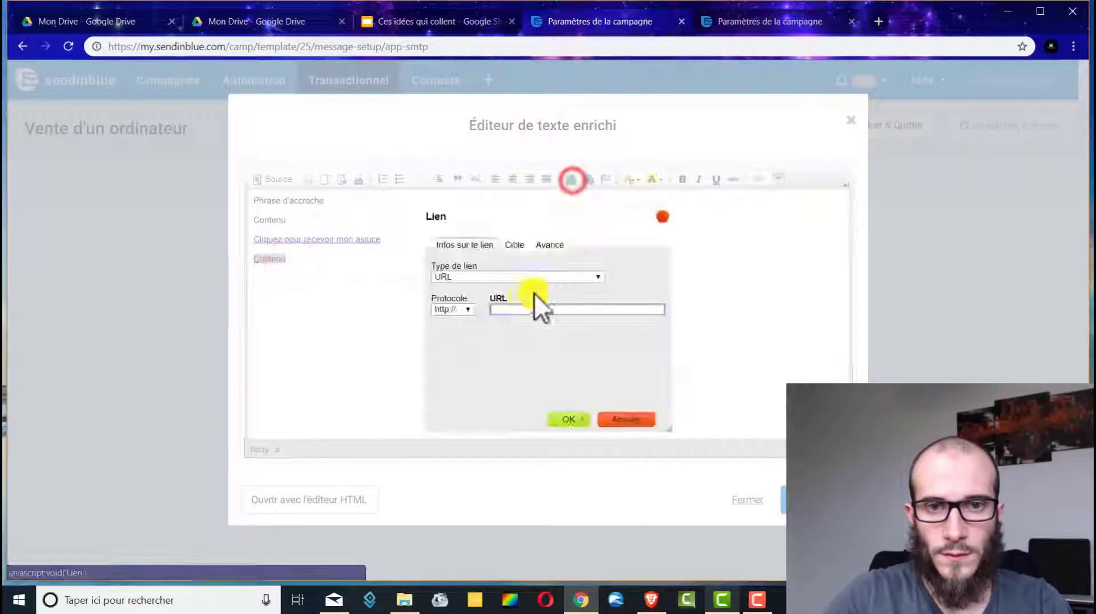
{"action": "left_click", "coordinate": [616, 421]}
- Replace the linked first letter of the second "Contenu" paragraph with a plain "C"
{"action": "left_click", "coordinate": [274, 279]}
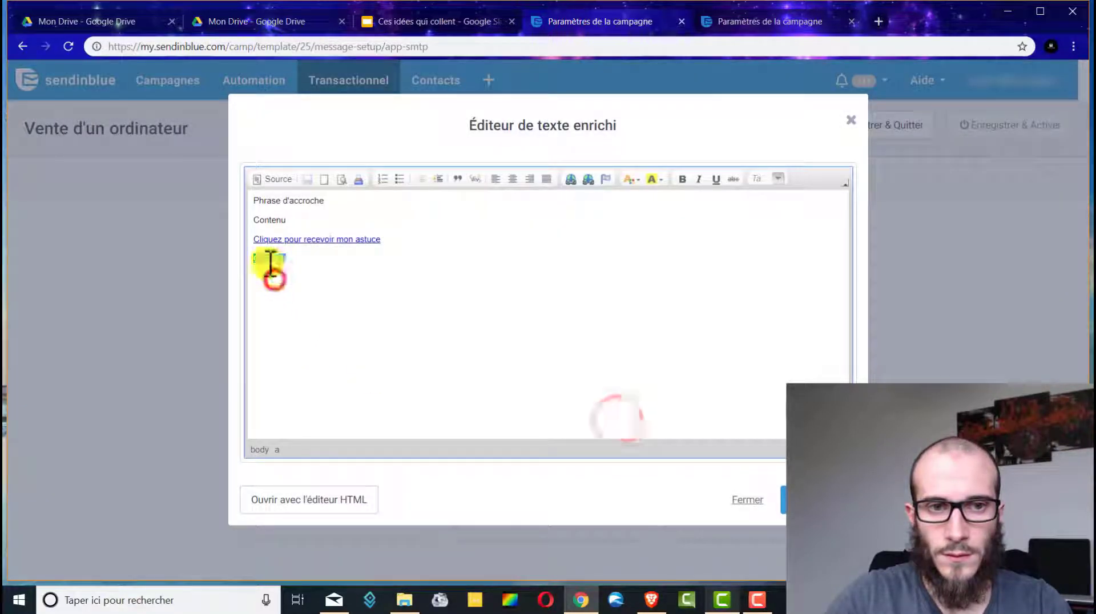
{"action": "left_click", "coordinate": [267, 261]}
{"action": "left_click", "coordinate": [257, 258]}
{"action": "key", "text": "BackSpace"}
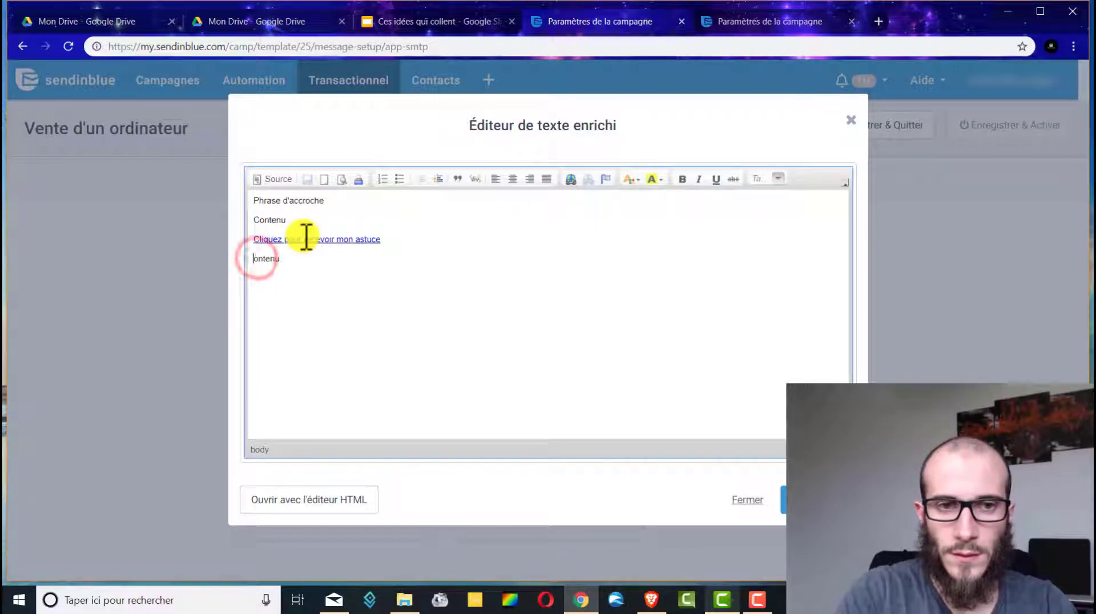
{"action": "type", "text": "C"}
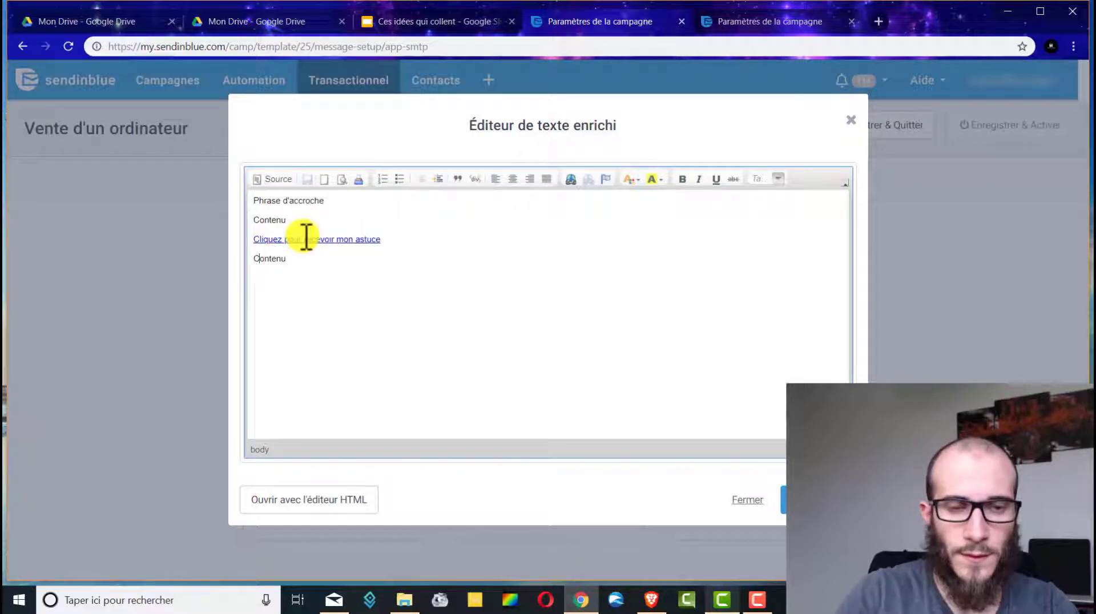
- Add a "Signature" paragraph below the second "Contenu", followed by an empty line
{"action": "left_click", "coordinate": [286, 263]}
{"action": "key", "text": "Return"}
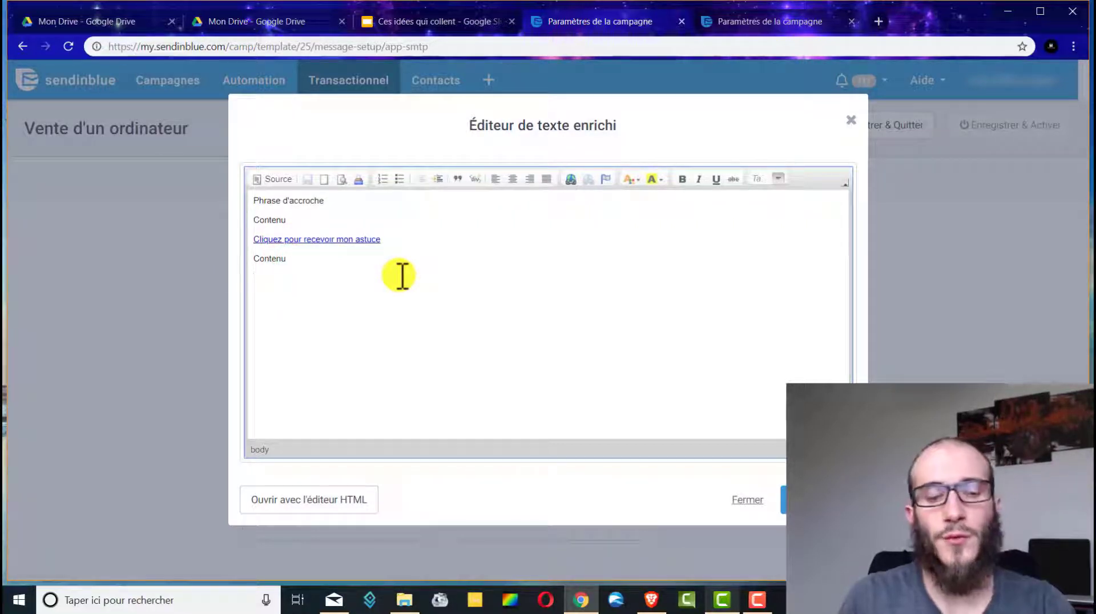
{"action": "type", "text": "Signatu"}
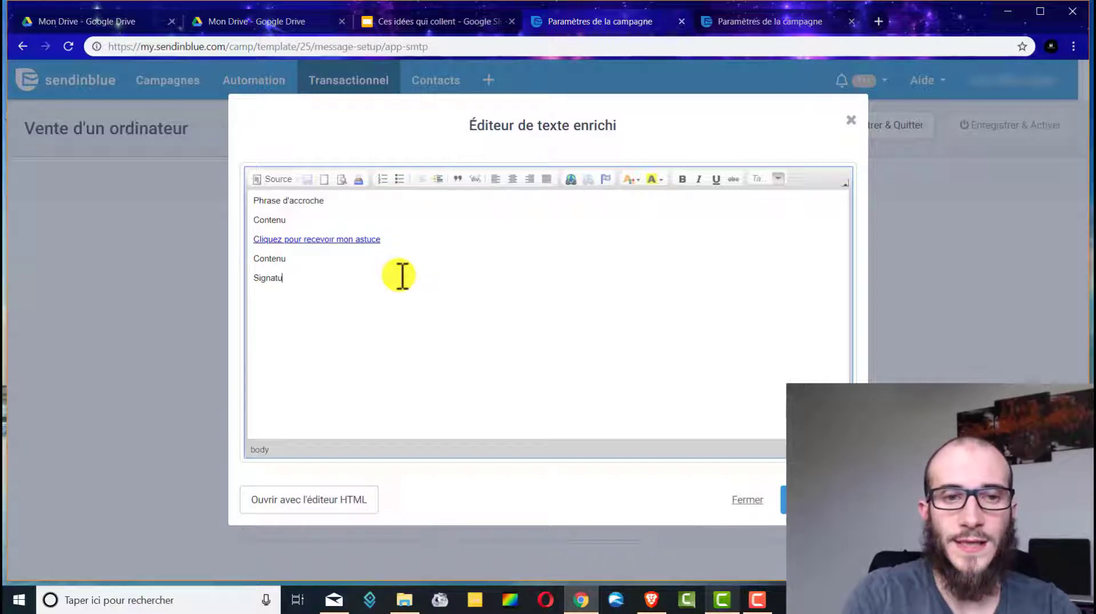
{"action": "type", "text": "e"}
{"action": "key", "text": "BackSpace"}
{"action": "type", "text": "re"}
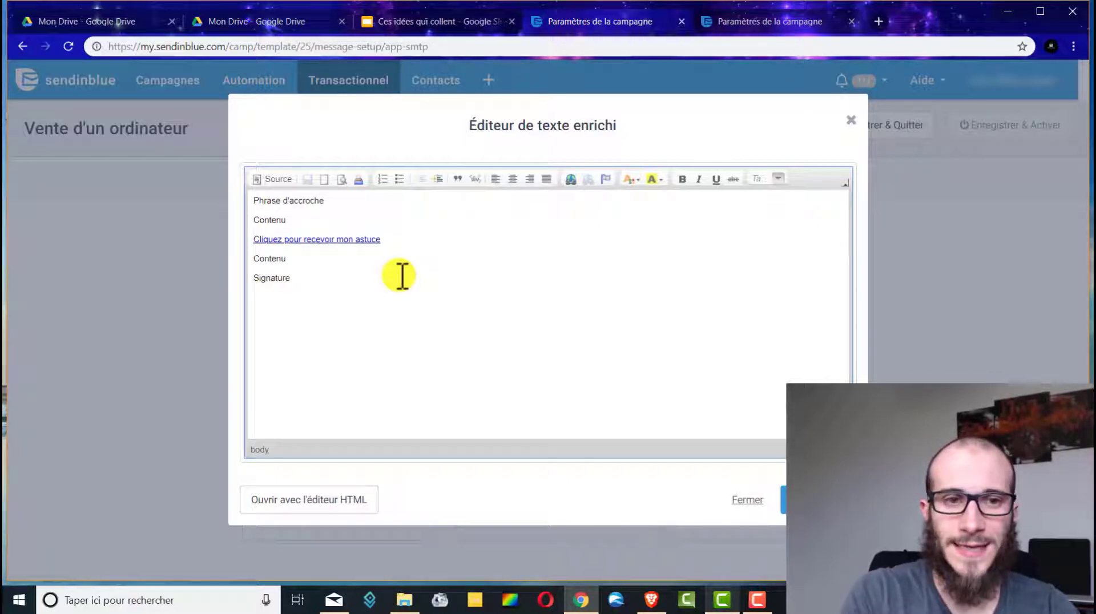
{"action": "key", "text": "Return"}
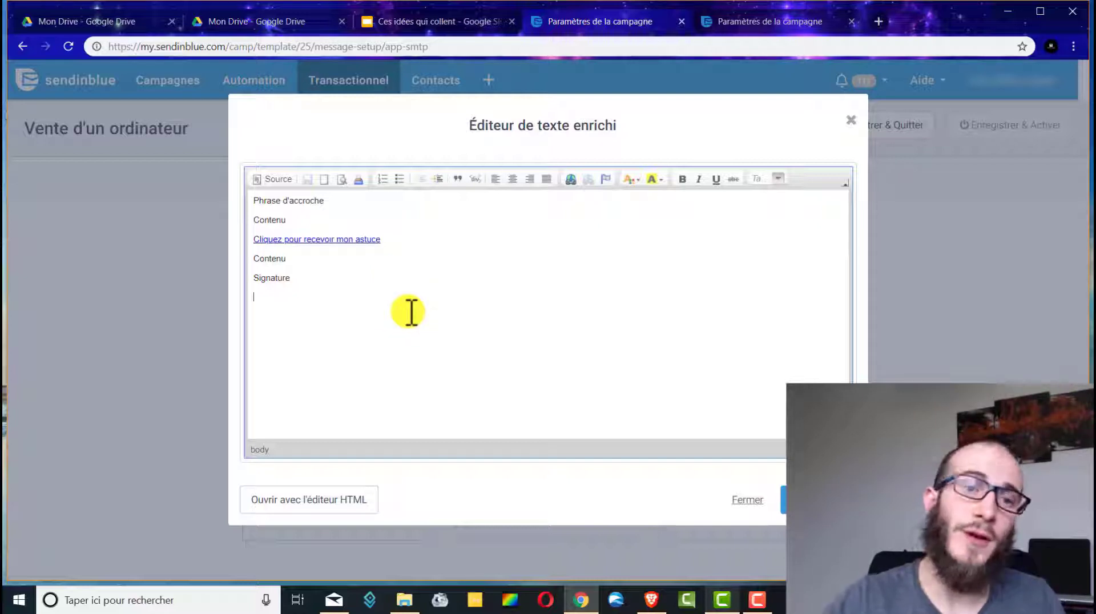
- In the HTML editor, append <span style="font-size:11px;">Si vous souhaitez vous desinscrire de<br /> la liste cliquez <a href="{{ unsubscribe }}">ici</a></span> as the last line
{"action": "left_click", "coordinate": [346, 501]}
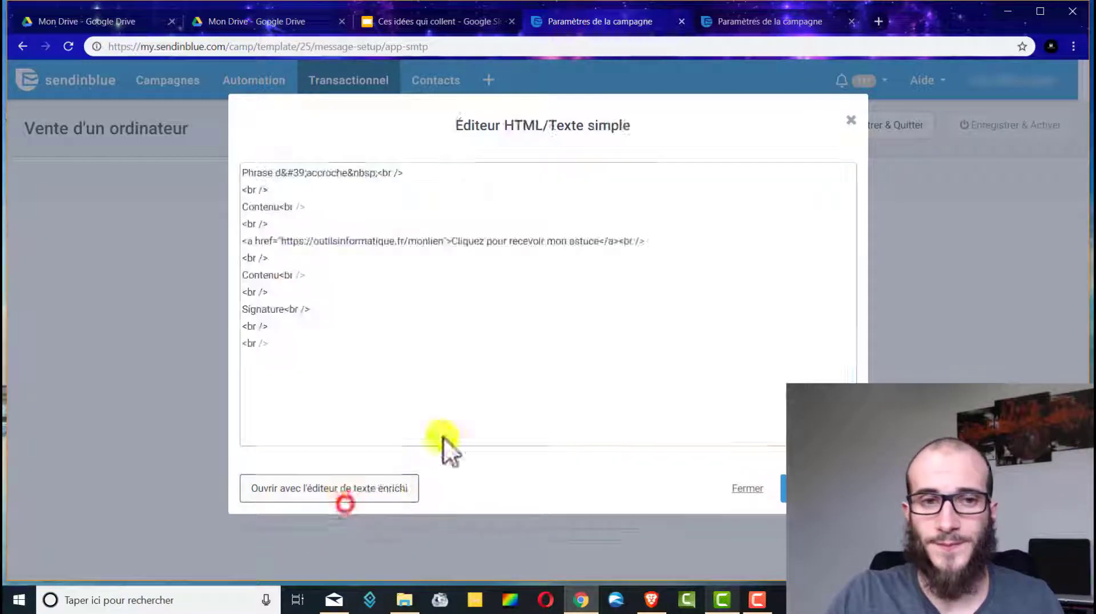
{"action": "left_click", "coordinate": [302, 357]}
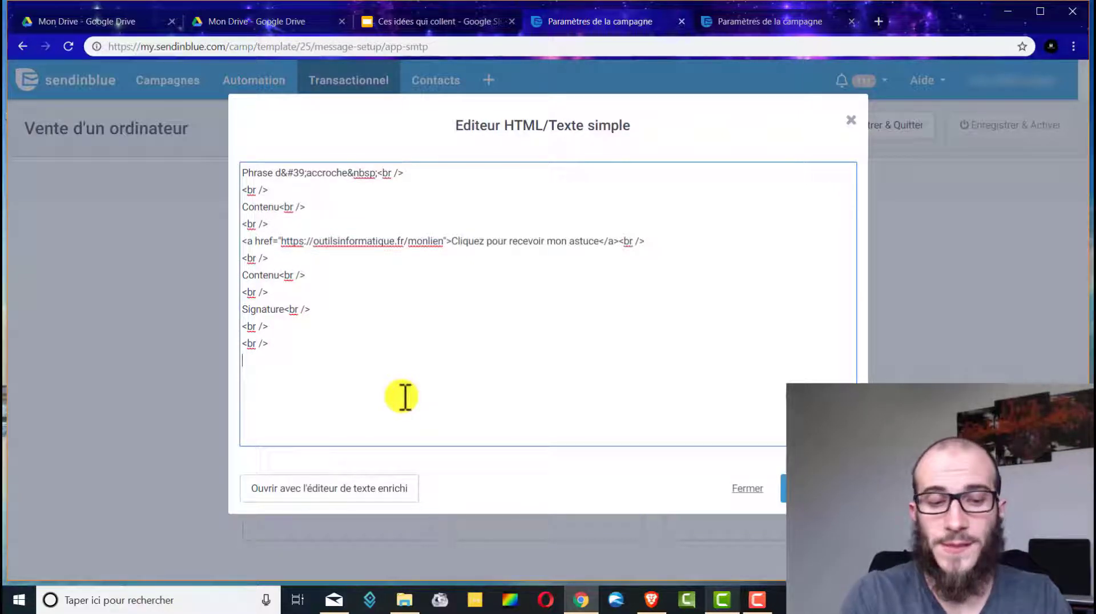
{"action": "type", "text": "<span style=\"font-size:10px\">Si vous souhaitez vous desinscrire de<br /> la liste cliquez <a href=\"{{ unsubscribe }}\">ici</a></span>"}
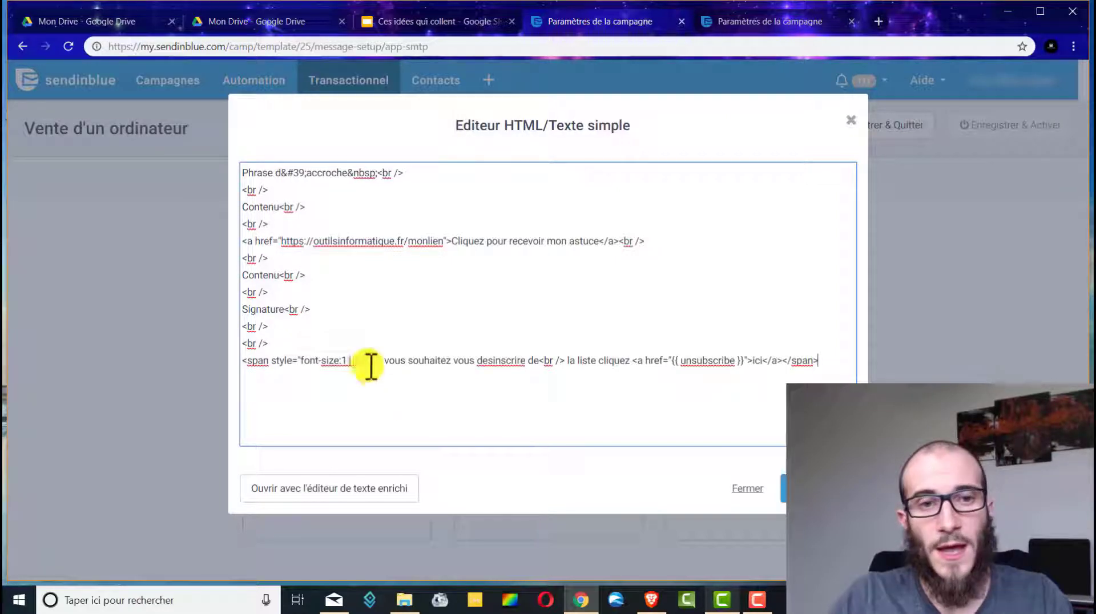
{"action": "left_click_drag", "start_coordinate": [262, 363], "coordinate": [796, 362]}
{"action": "left_click", "coordinate": [565, 359]}
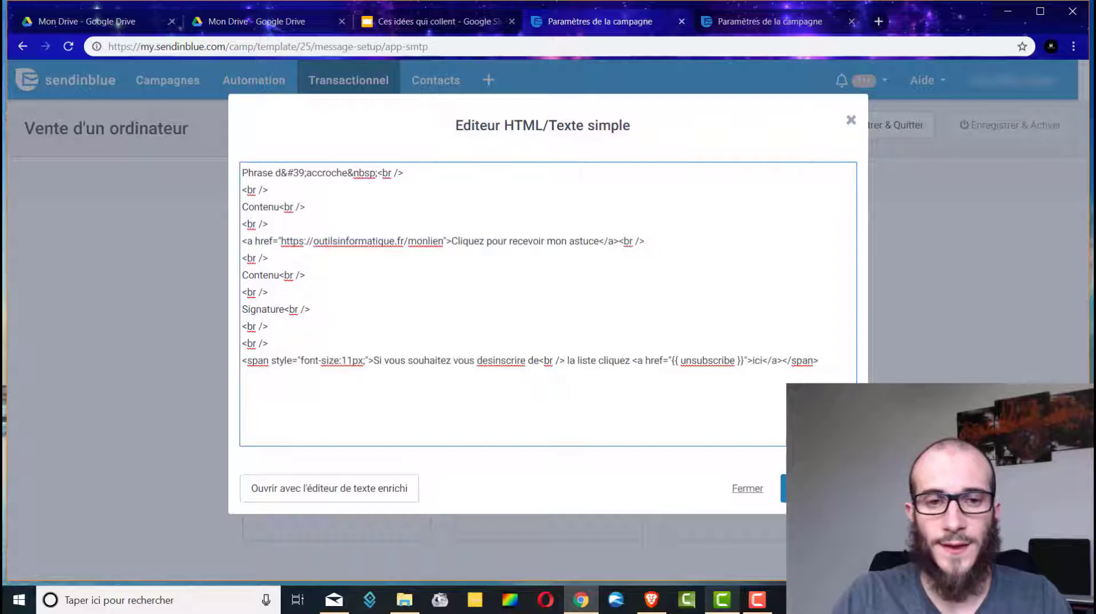
- Save the HTML message content and check the unsubscribe notice in the template preview
{"action": "left_click", "coordinate": [819, 489]}
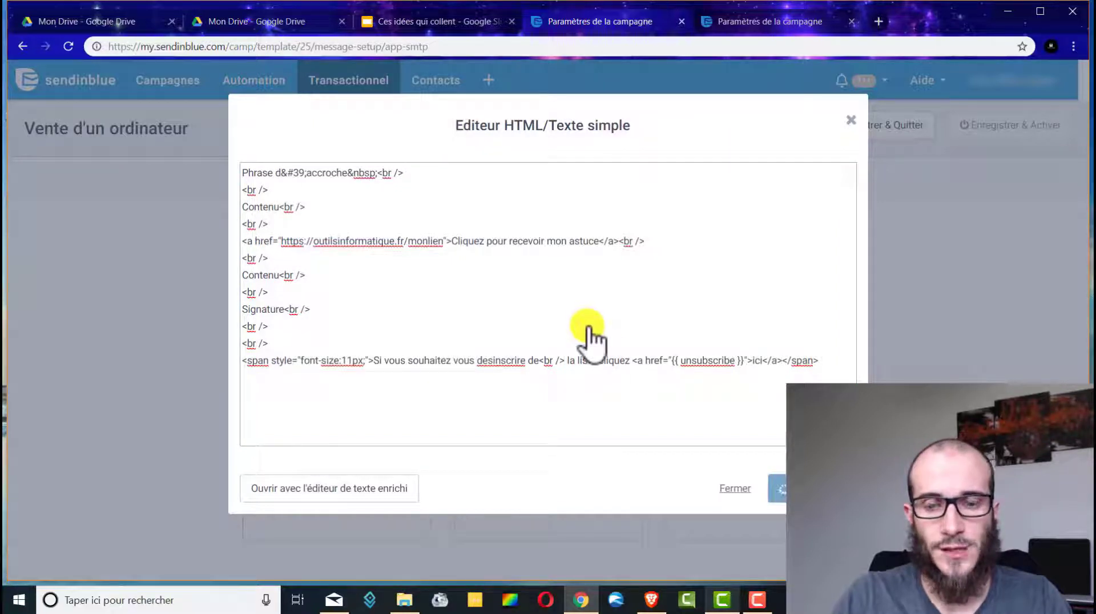
{"action": "scroll", "coordinate": [565, 347], "scroll_direction": "down", "scroll_amount": 2}
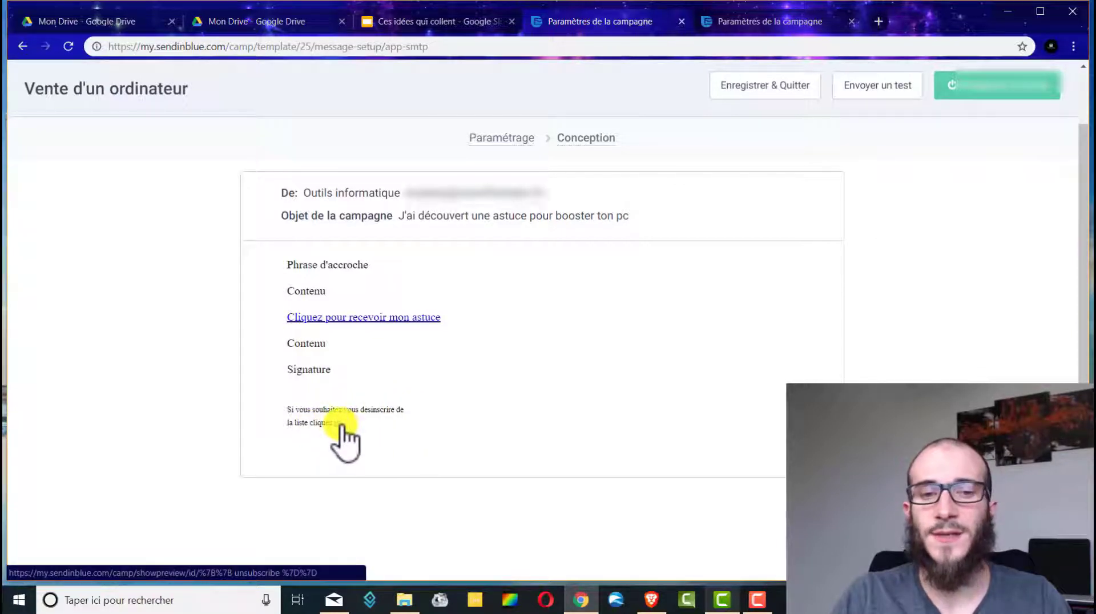
{"action": "scroll", "coordinate": [656, 229], "scroll_direction": "up", "scroll_amount": 2}
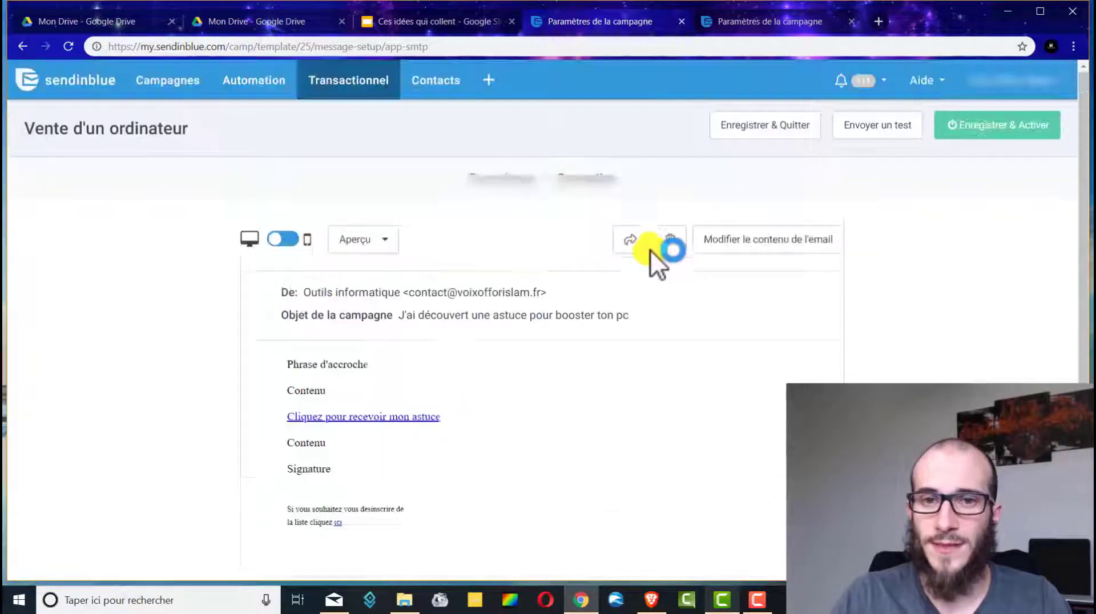
- Reopen the email content in the rich text editor and check the font size of the unsubscribe notice
{"action": "left_click", "coordinate": [813, 231]}
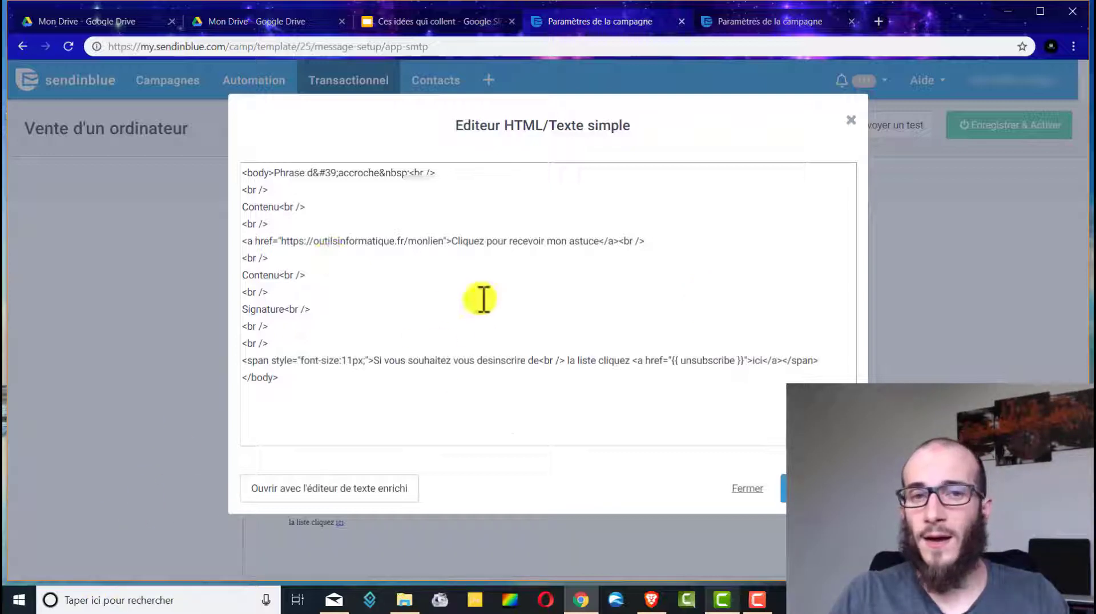
{"action": "left_click", "coordinate": [315, 492]}
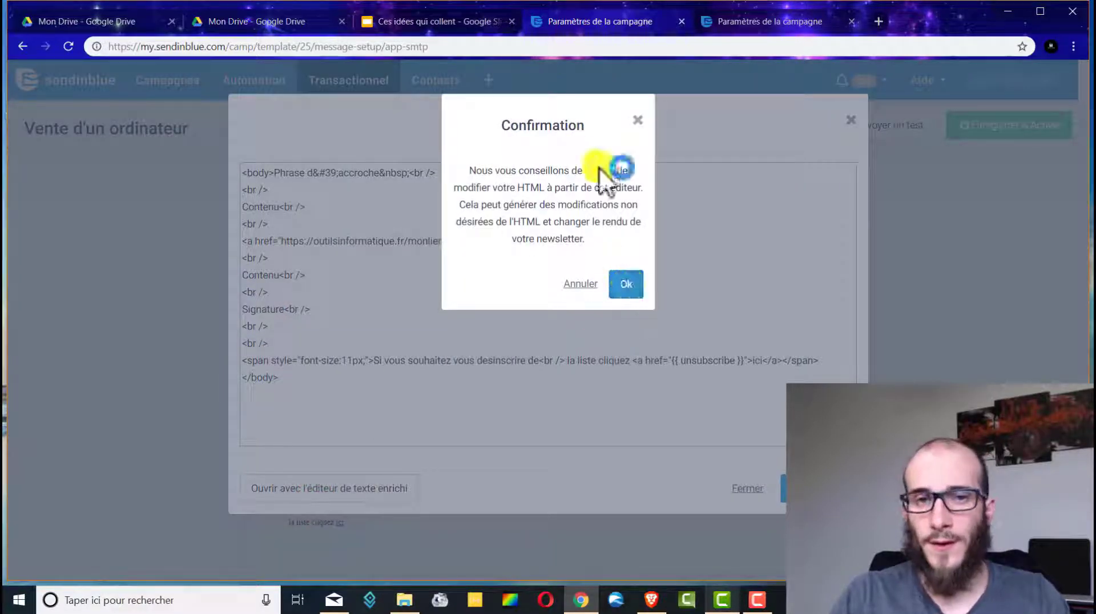
{"action": "left_click", "coordinate": [627, 282]}
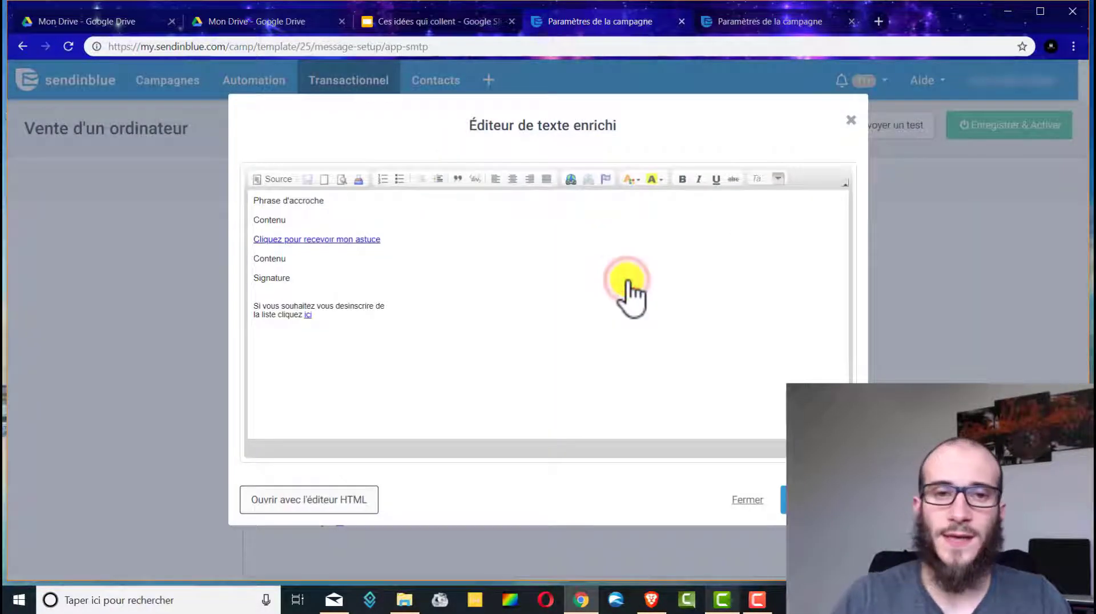
{"action": "left_click", "coordinate": [270, 297]}
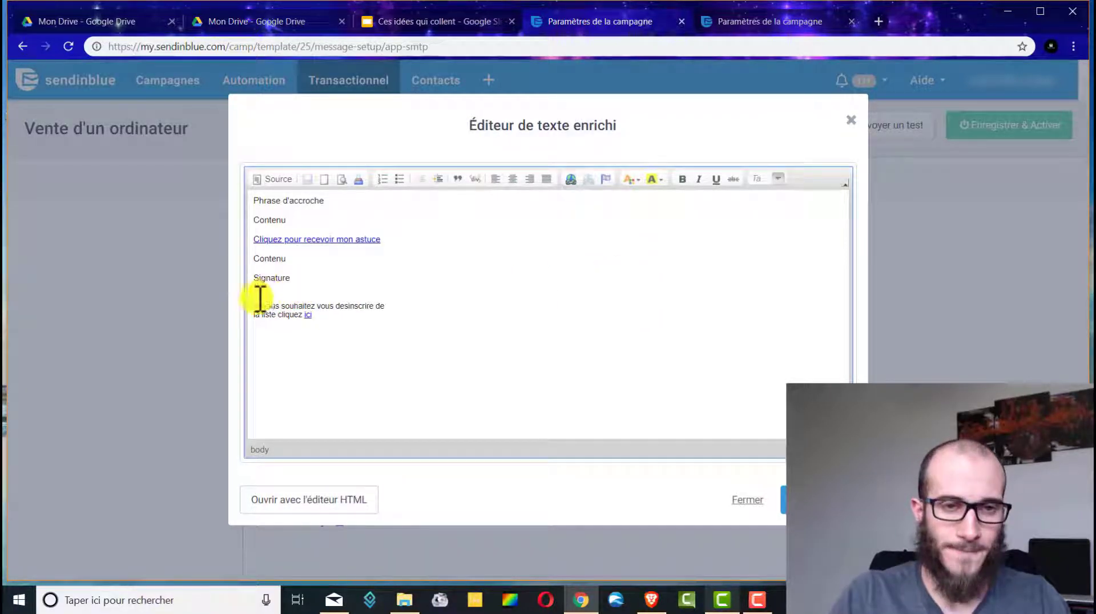
{"action": "left_click_drag", "start_coordinate": [332, 316], "coordinate": [252, 304]}
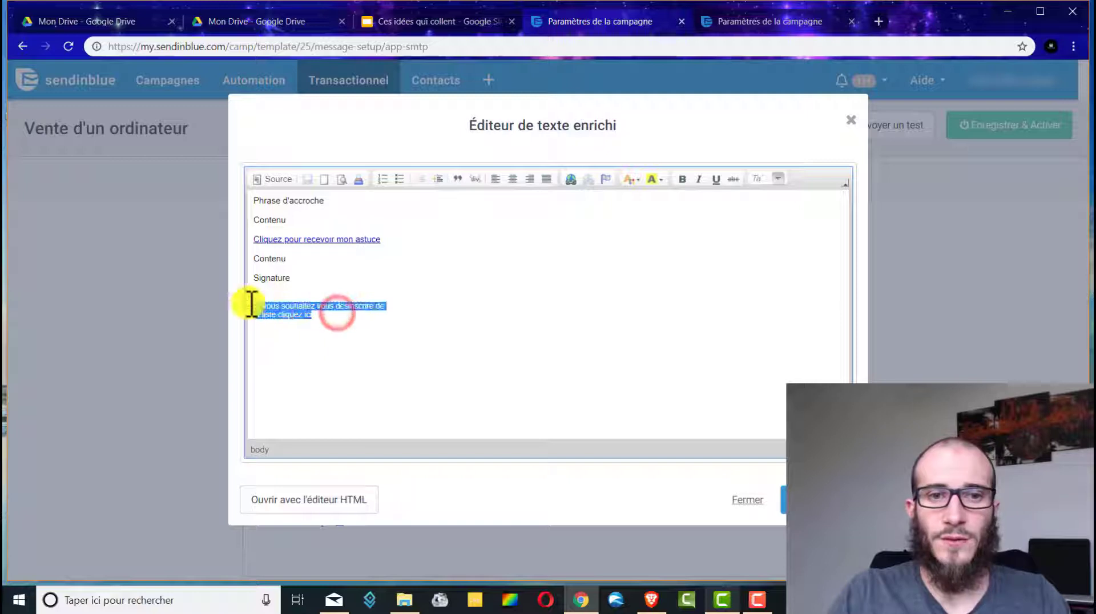
{"action": "left_click", "coordinate": [330, 314]}
{"action": "left_click", "coordinate": [353, 308]}
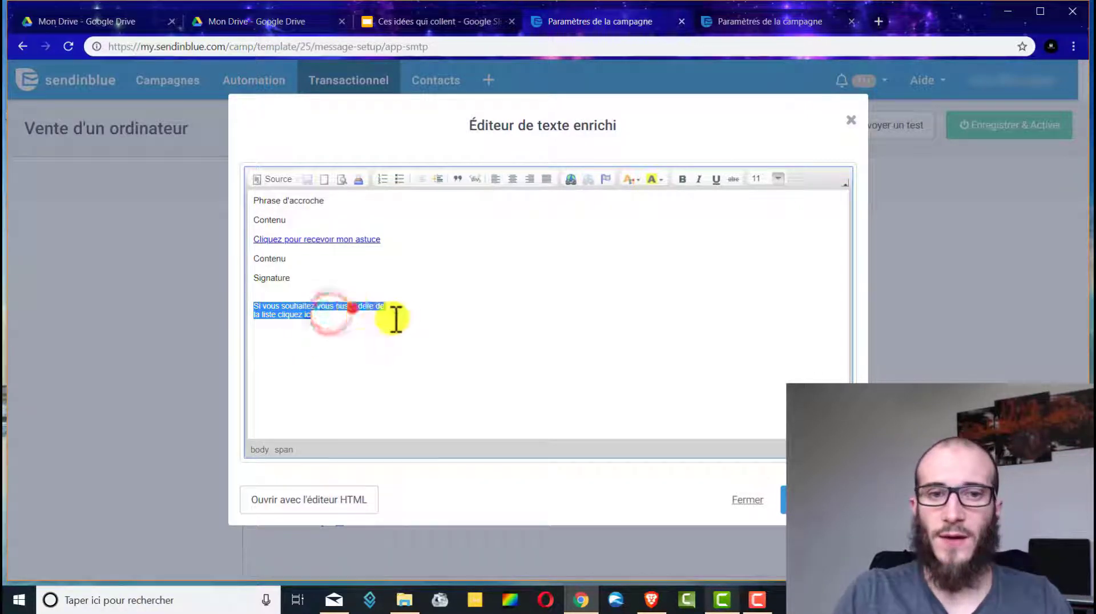
{"action": "left_click", "coordinate": [279, 309]}
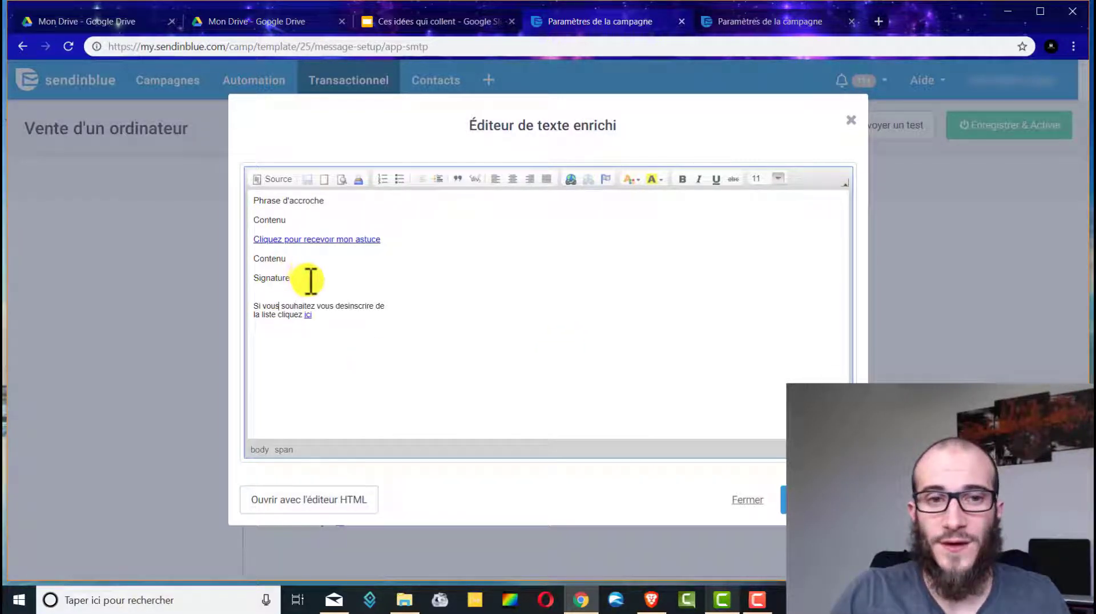
- Set the font size of all text from "Phrase d'accroche" to "Signature" to 11
{"action": "mouse_move", "coordinate": [303, 280]}
{"action": "left_mouse_down"}
{"action": "mouse_move", "coordinate": [220, 221]}
{"action": "mouse_move", "coordinate": [221, 199]}
{"action": "left_mouse_up"}
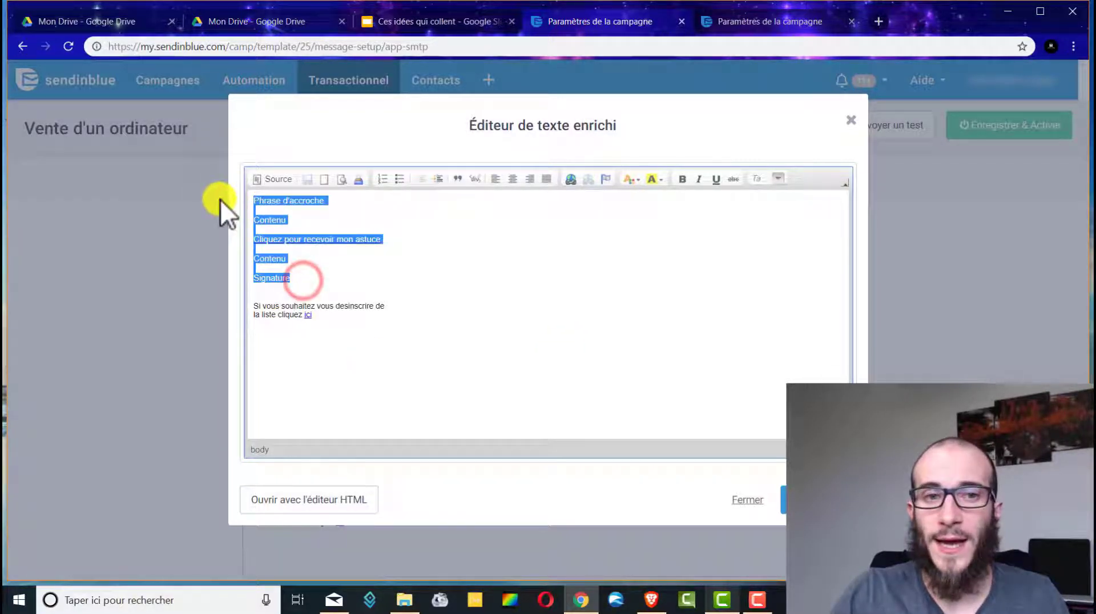
{"action": "left_click", "coordinate": [778, 178]}
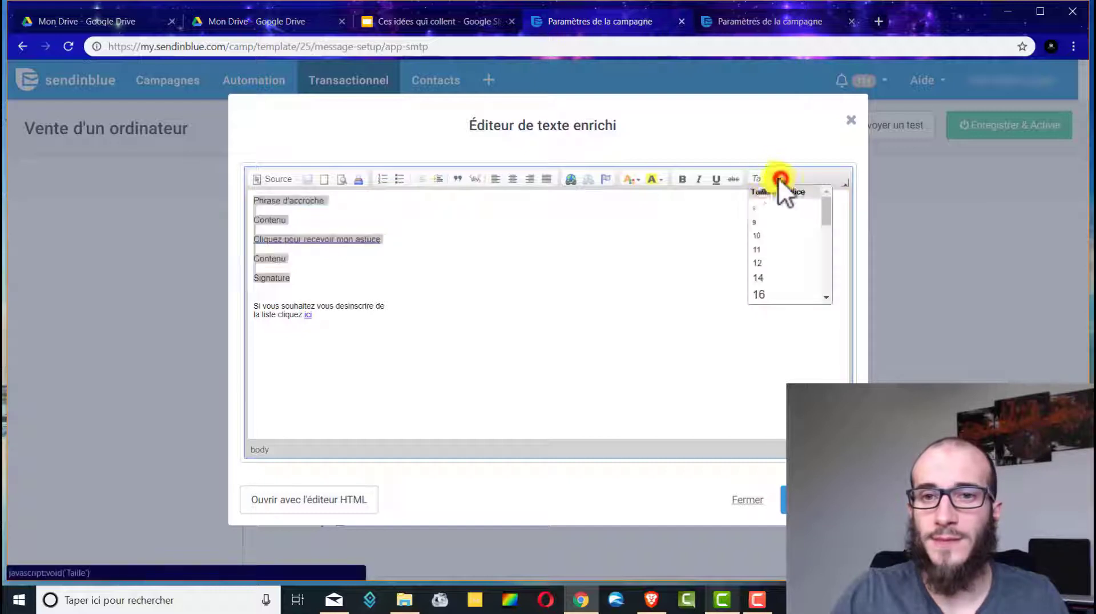
{"action": "left_click", "coordinate": [770, 249]}
{"action": "left_click", "coordinate": [390, 309]}
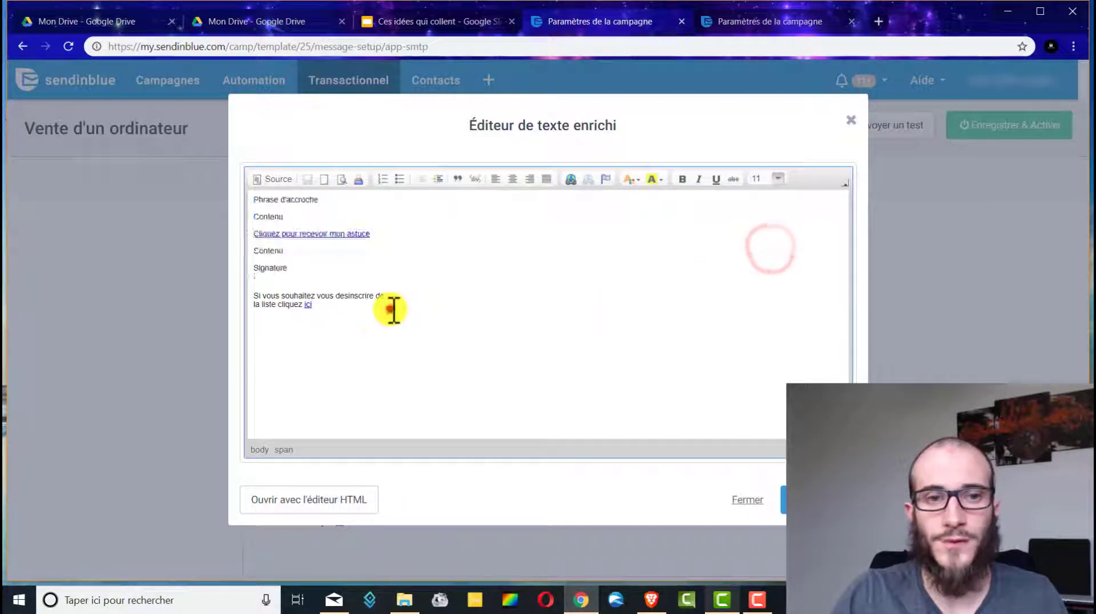
- Delete the extra blank line between "Signature" and the unsubscribe notice
{"action": "left_click", "coordinate": [277, 296]}
{"action": "left_click", "coordinate": [278, 285]}
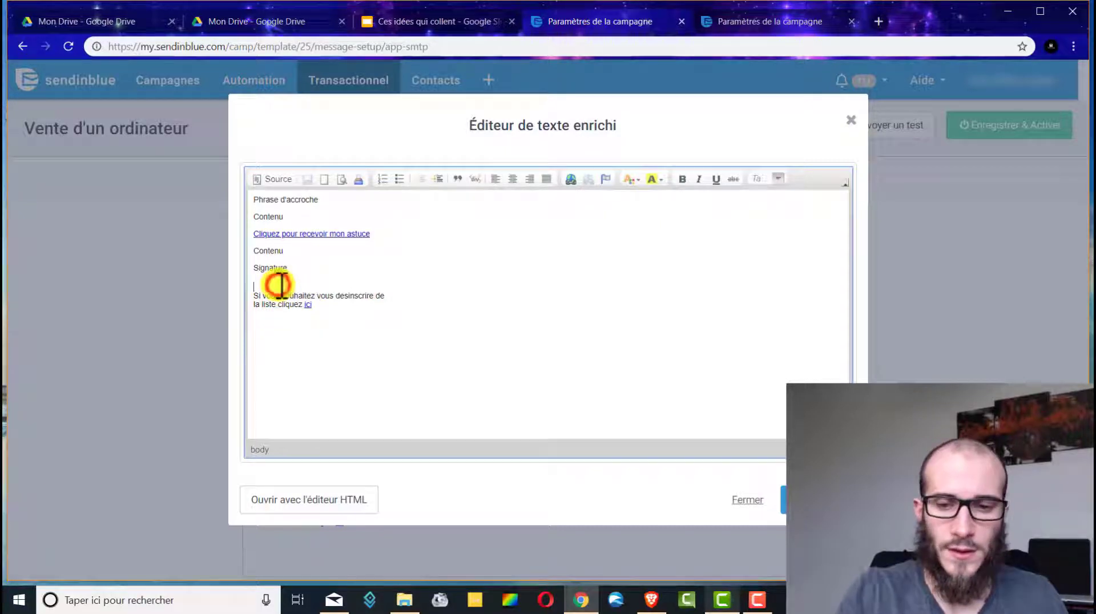
{"action": "key", "text": "BackSpace"}
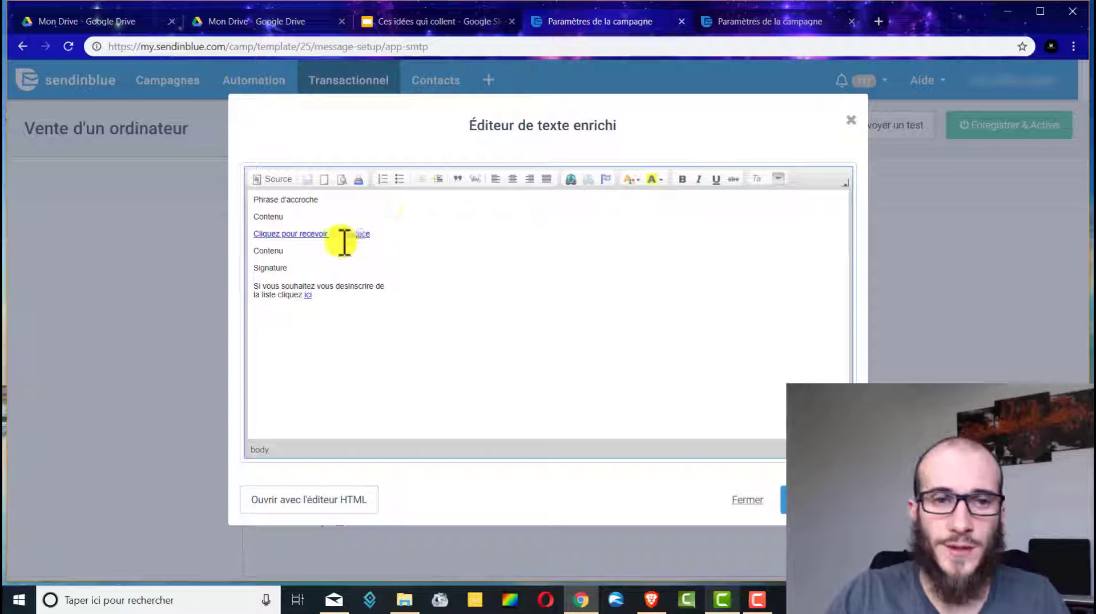
- Extend the first "Contenu" paragraph with three lines of random filler letters
{"action": "left_click", "coordinate": [290, 218]}
{"action": "type", "text": "jhdsgjqgjhqkjqdhfgkjhdfkjghkjdfsgh"}
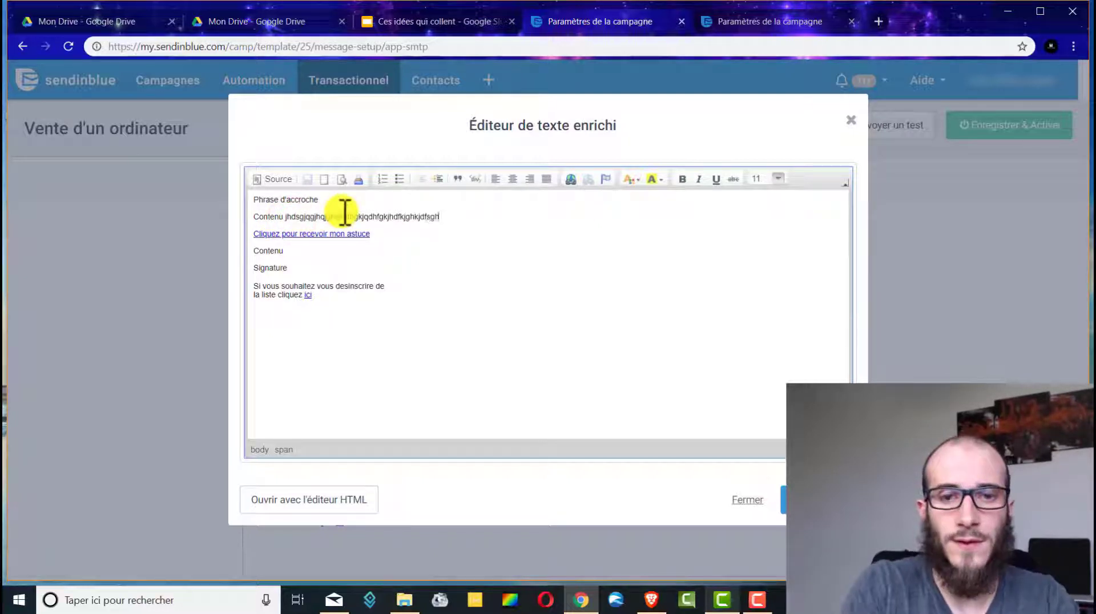
{"action": "key", "text": "Return"}
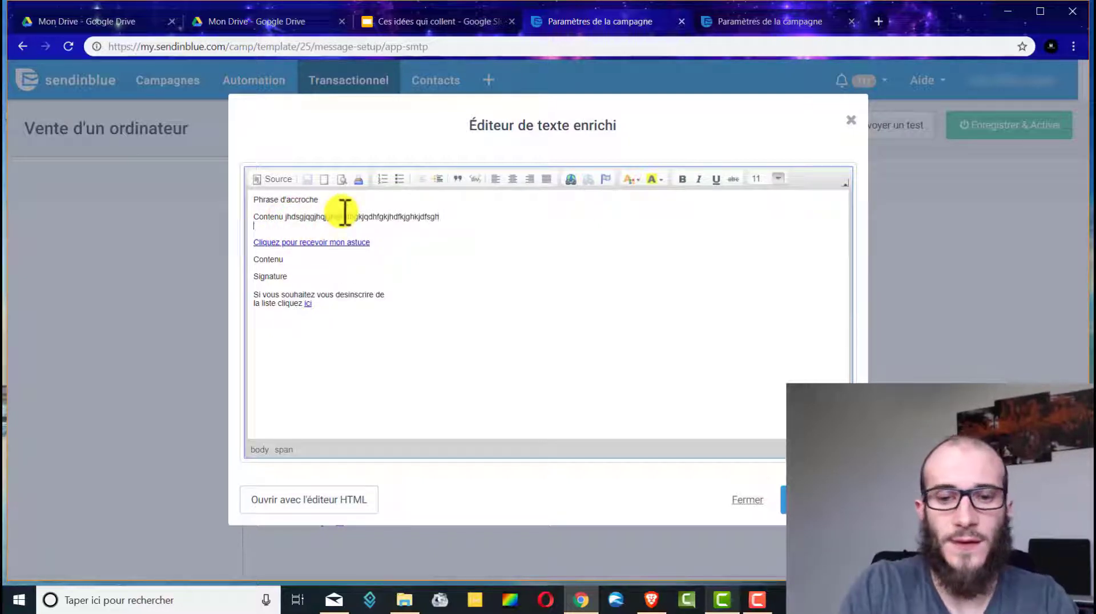
{"action": "type", "text": "kjqghjkhdkjghdkjfhgkjhdgasjfkhgkjhdsfk"}
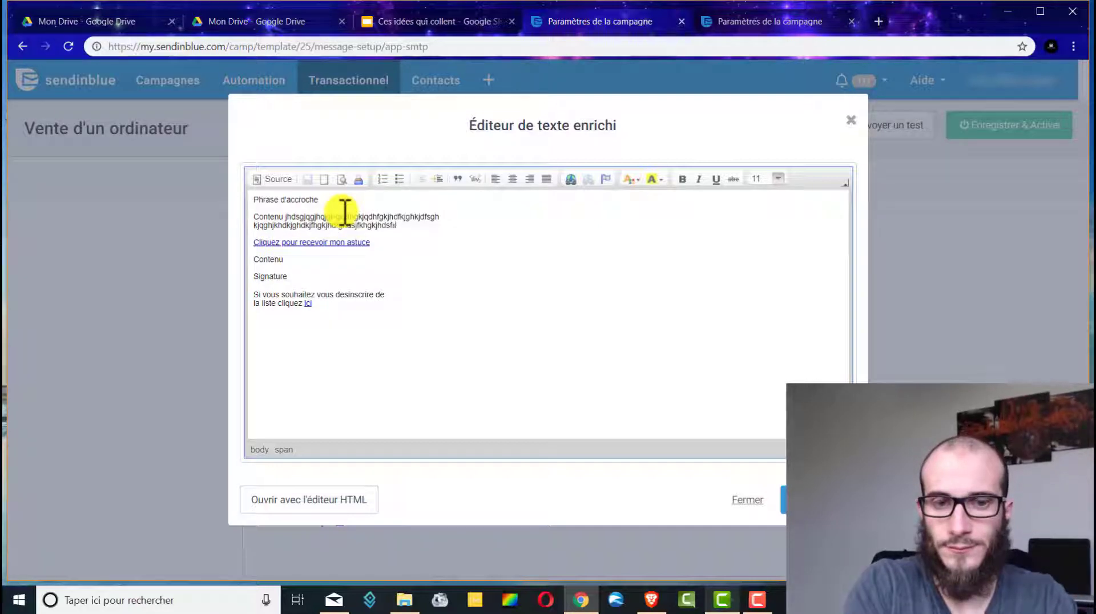
{"action": "type", "text": "ghskjdfglqhgjkhdskjfghkjsdhgkjhdkjghdkhgjkdfhgkjhdkjfgh"}
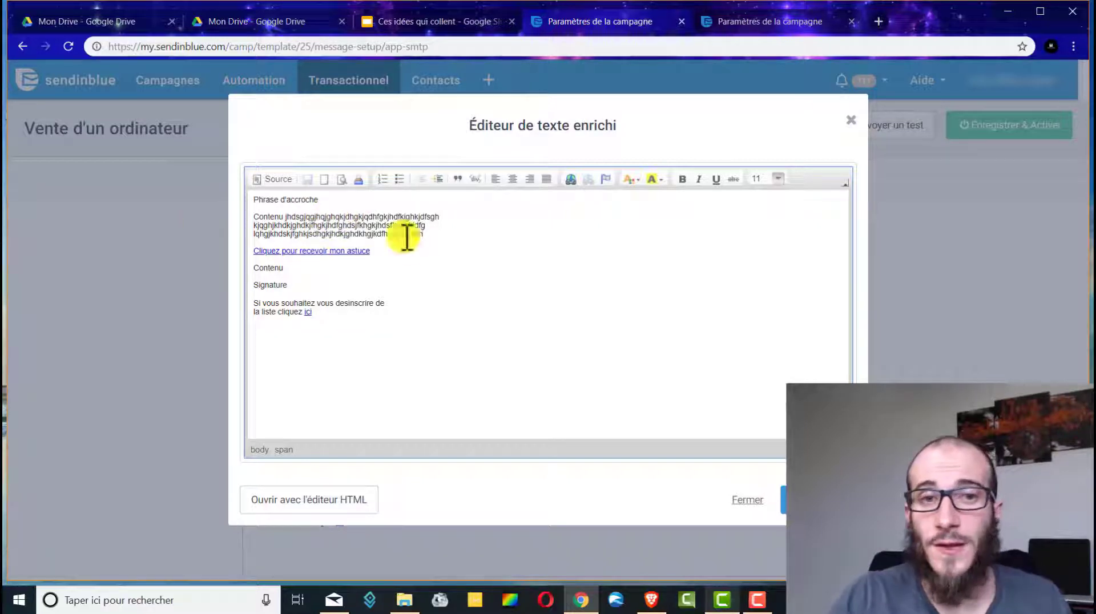
- Insert line breaks within the three filler lines and before "astuce" in the link text to form a narrow column
{"action": "left_click", "coordinate": [345, 216]}
{"action": "key", "text": "Return"}
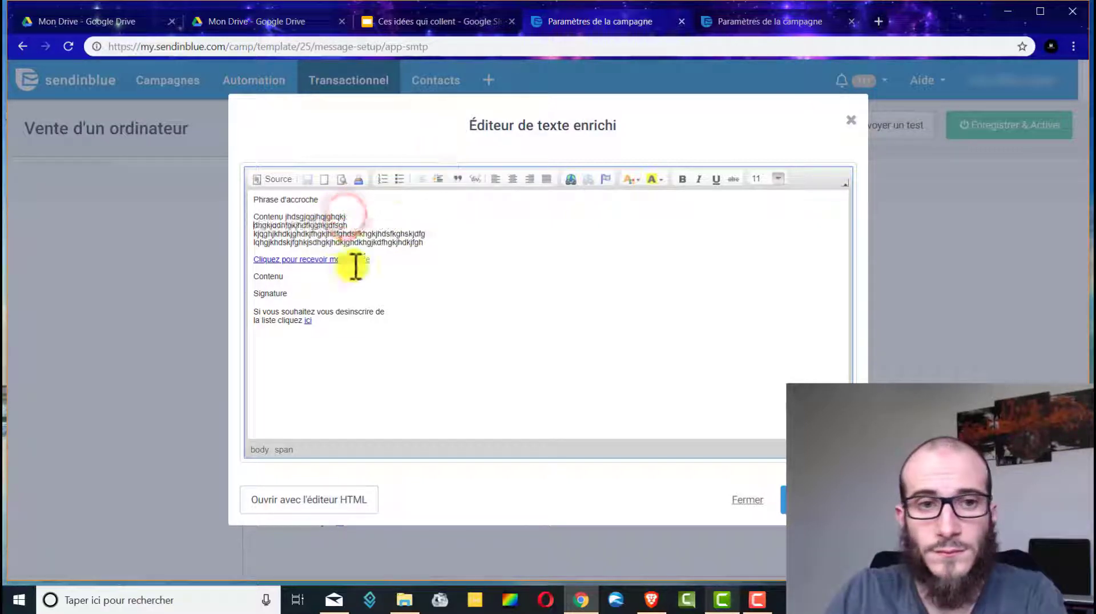
{"action": "left_click", "coordinate": [347, 234]}
{"action": "key", "text": "Return"}
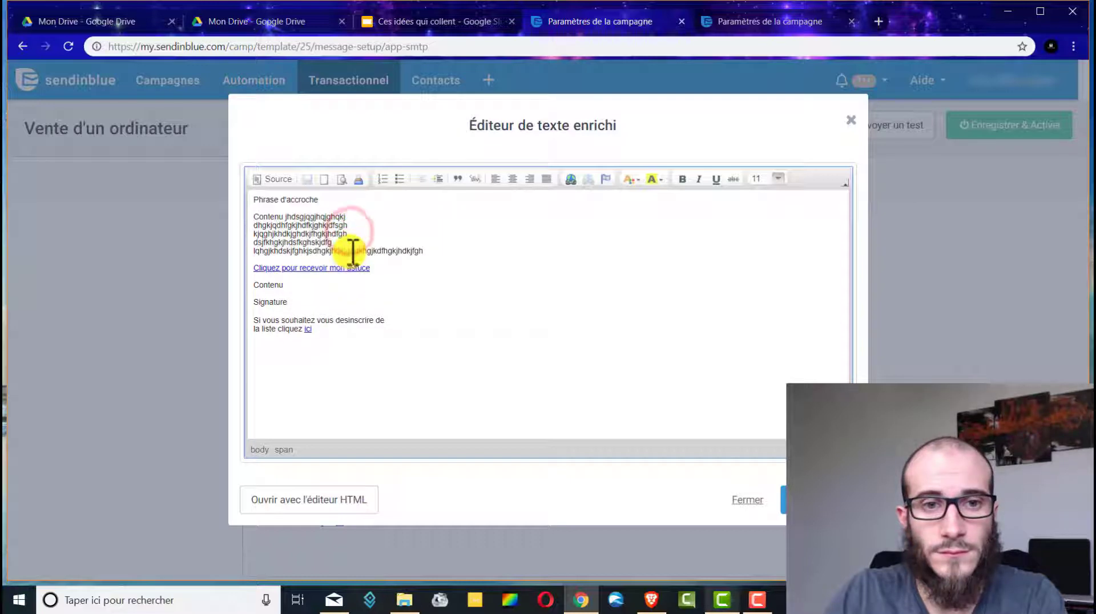
{"action": "left_click", "coordinate": [350, 250]}
{"action": "key", "text": "Return"}
{"action": "left_click", "coordinate": [348, 277]}
{"action": "key", "text": "Return"}
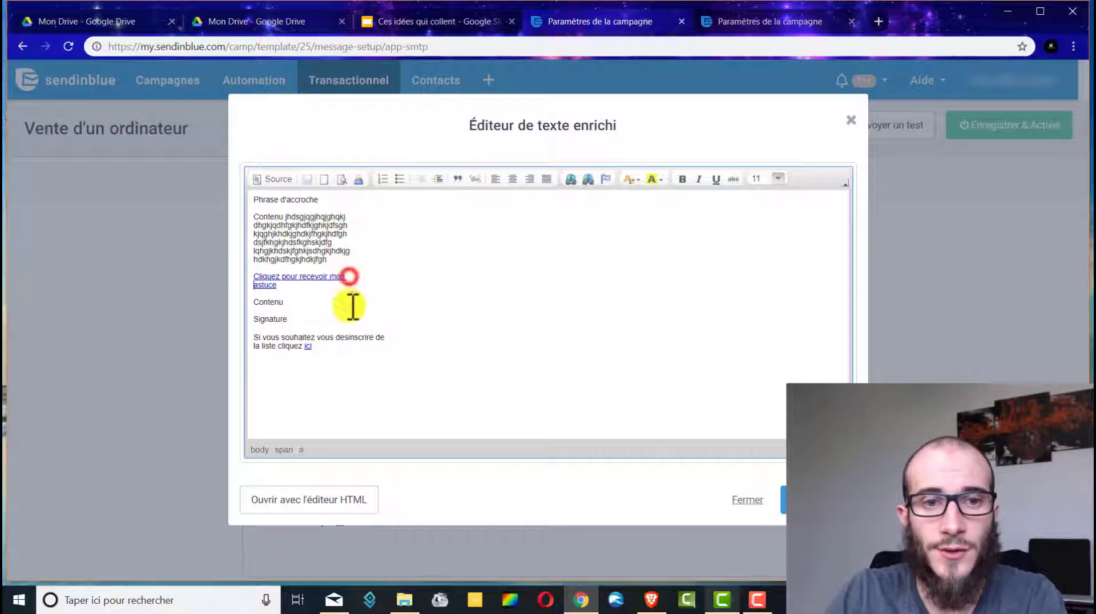
- Rewrap the unsubscribe notice to break before "desinscrire" and join "de" with "la liste", and save the email content
{"action": "left_click", "coordinate": [334, 337]}
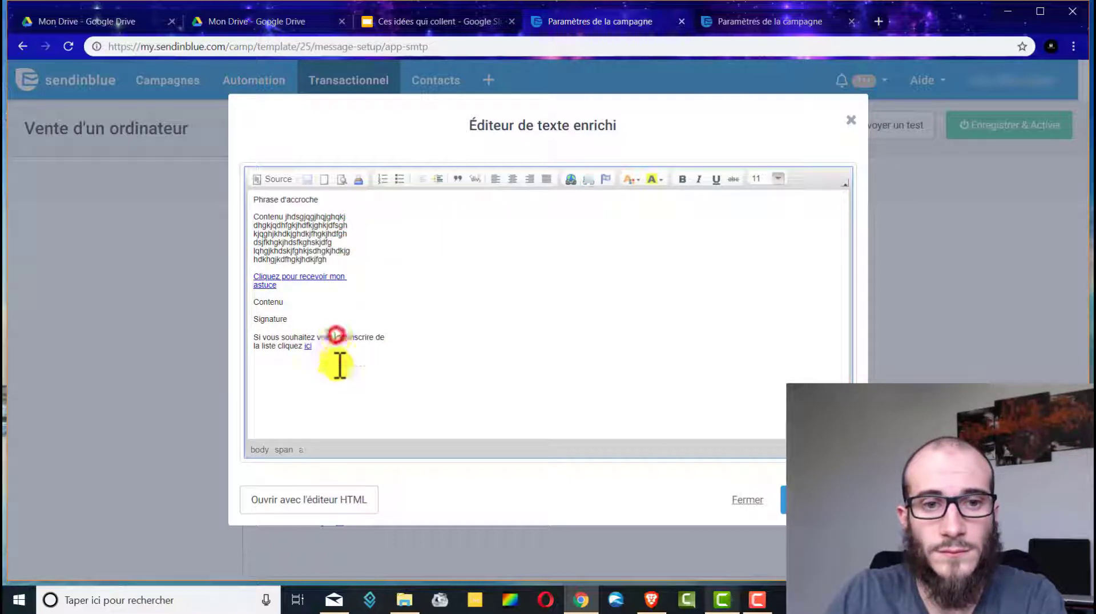
{"action": "key", "text": "Return"}
{"action": "left_click", "coordinate": [255, 354]}
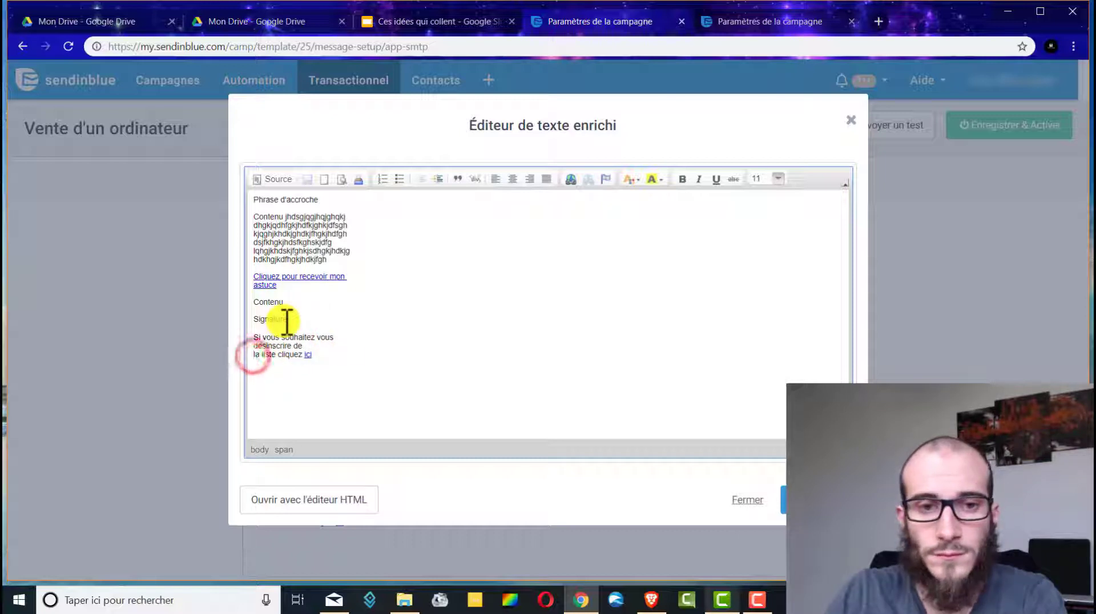
{"action": "key", "text": "BackSpace"}
{"action": "left_click", "coordinate": [453, 337]}
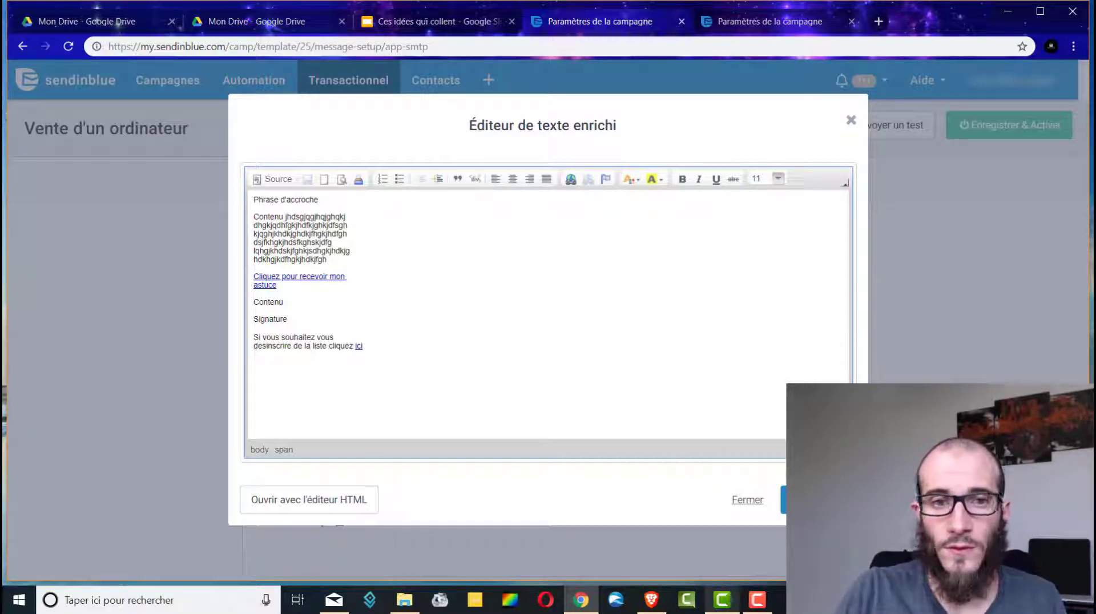
{"action": "left_click", "coordinate": [819, 500]}
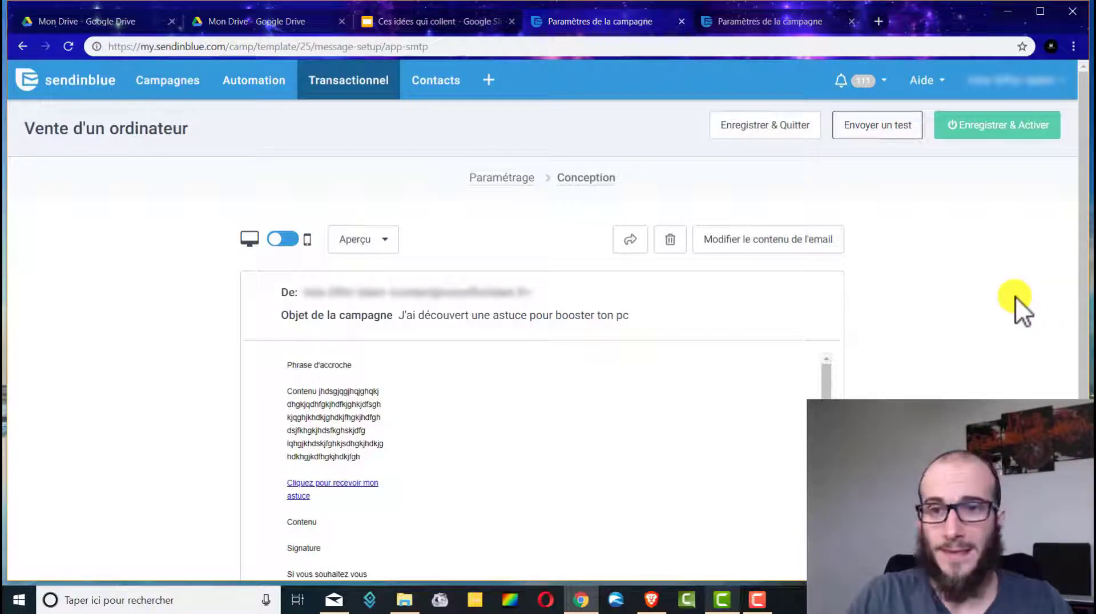
- Search Google for "mail tester" in a new browser tab and open the mail-tester.com site
{"action": "left_click", "coordinate": [881, 22]}
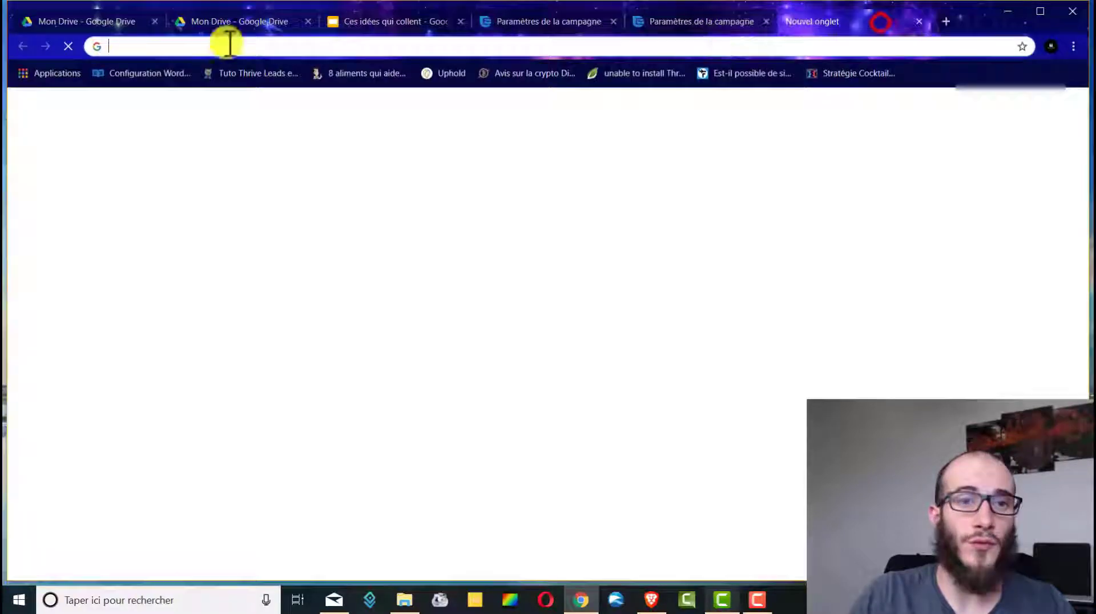
{"action": "left_click", "coordinate": [161, 50]}
{"action": "type", "text": "mail te"}
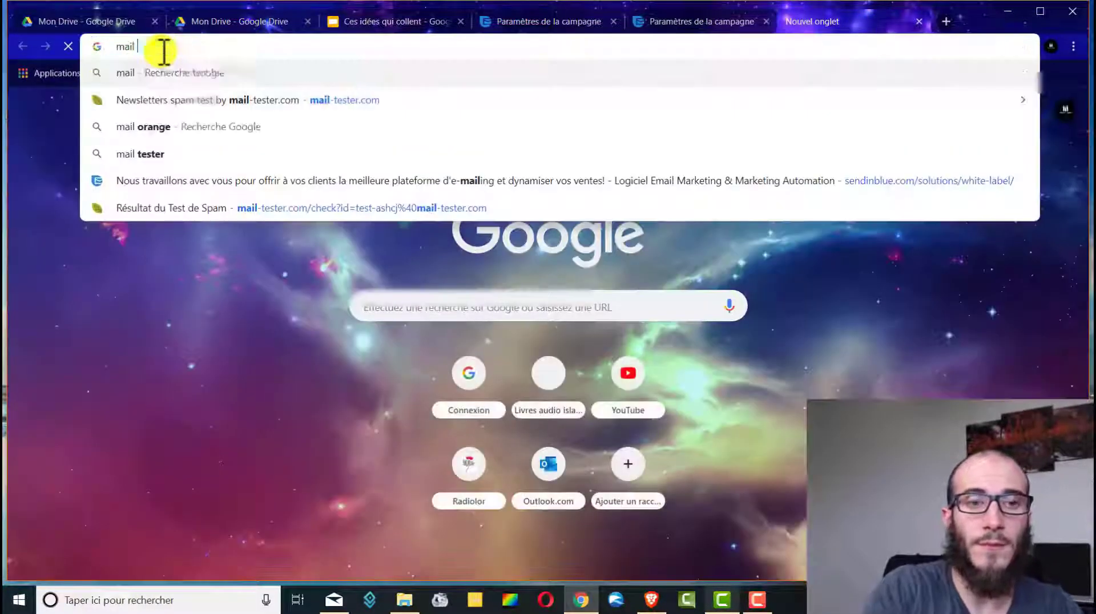
{"action": "type", "text": "ster"}
{"action": "key", "text": "Return"}
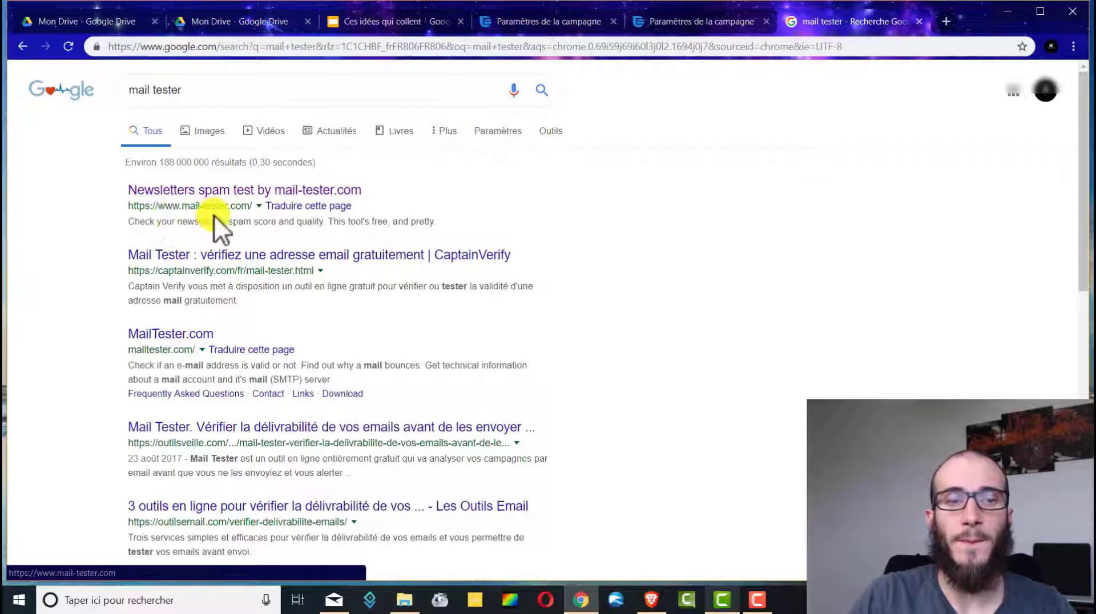
{"action": "left_click", "coordinate": [237, 191]}
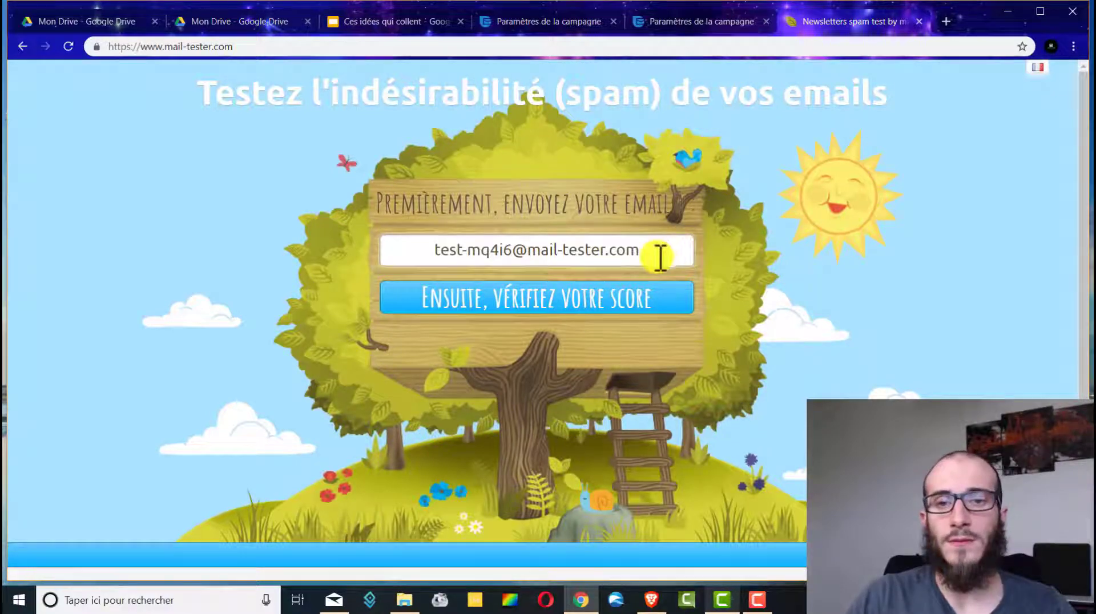
- Copy the mail-tester test address and submit it as the test recipient for the "Vente d'un ordinateur" template in Sendinblue
{"action": "left_click_drag", "start_coordinate": [656, 252], "coordinate": [385, 259]}
{"action": "key", "text": "ctrl+c"}
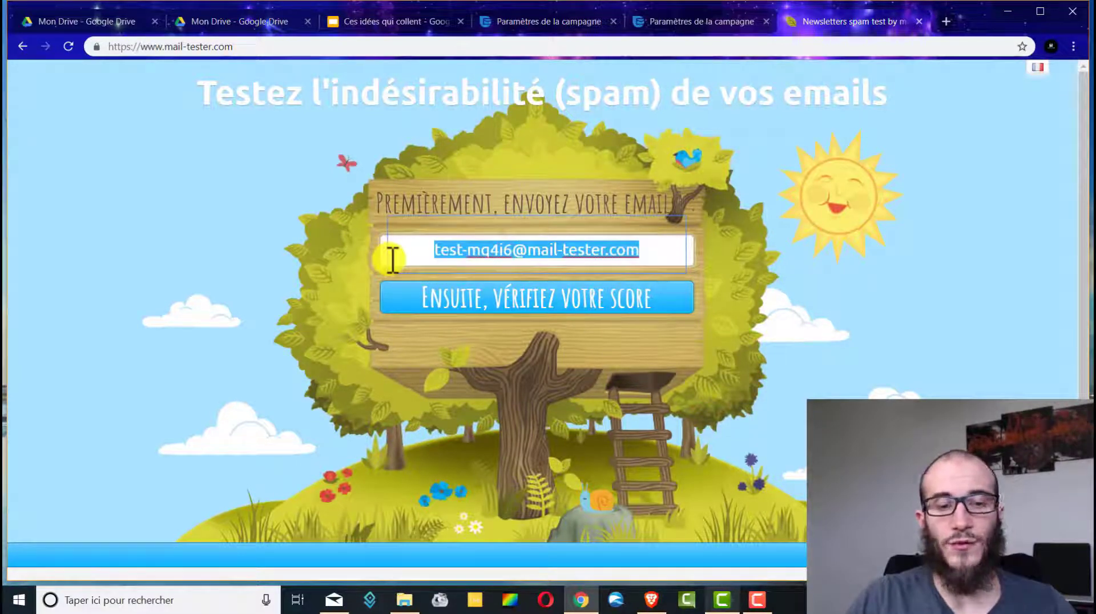
{"action": "left_click", "coordinate": [537, 21]}
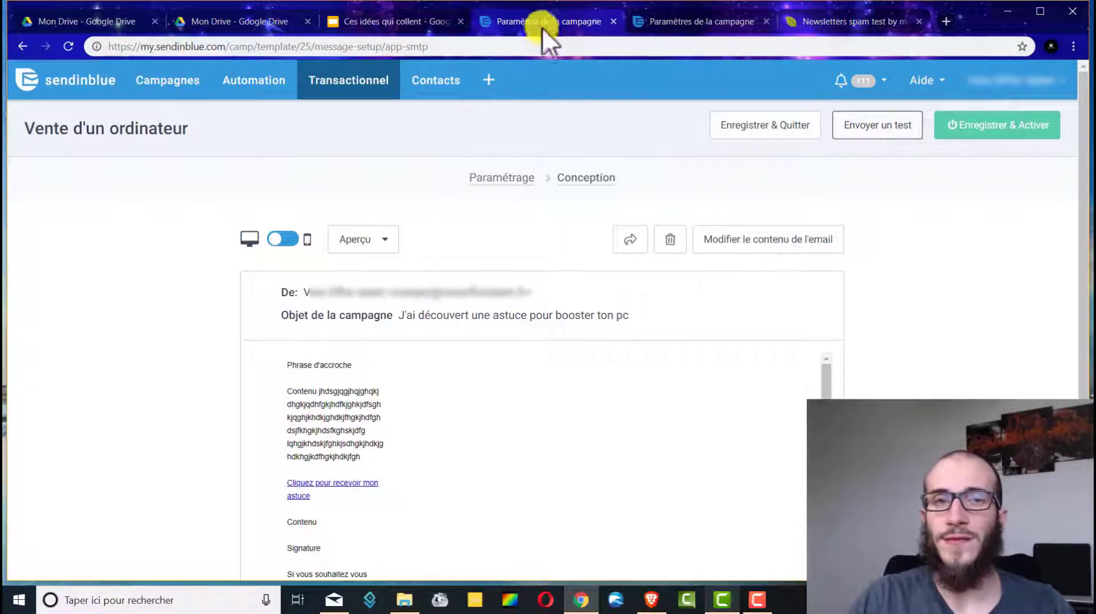
{"action": "left_click", "coordinate": [883, 130]}
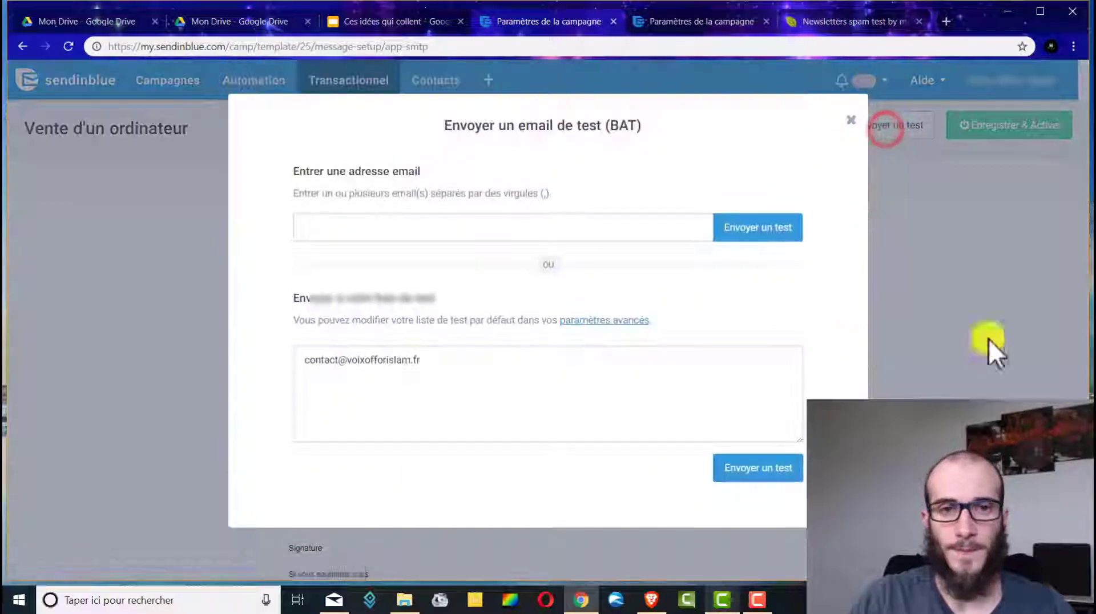
{"action": "left_click", "coordinate": [428, 224]}
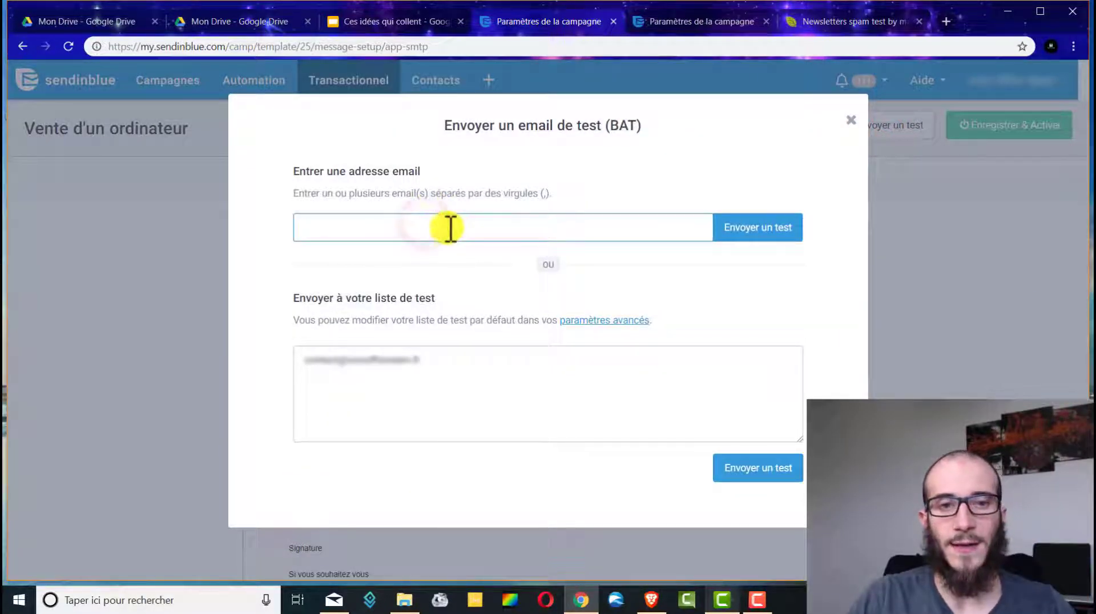
{"action": "key", "text": "ctrl+v"}
{"action": "left_click", "coordinate": [765, 229]}
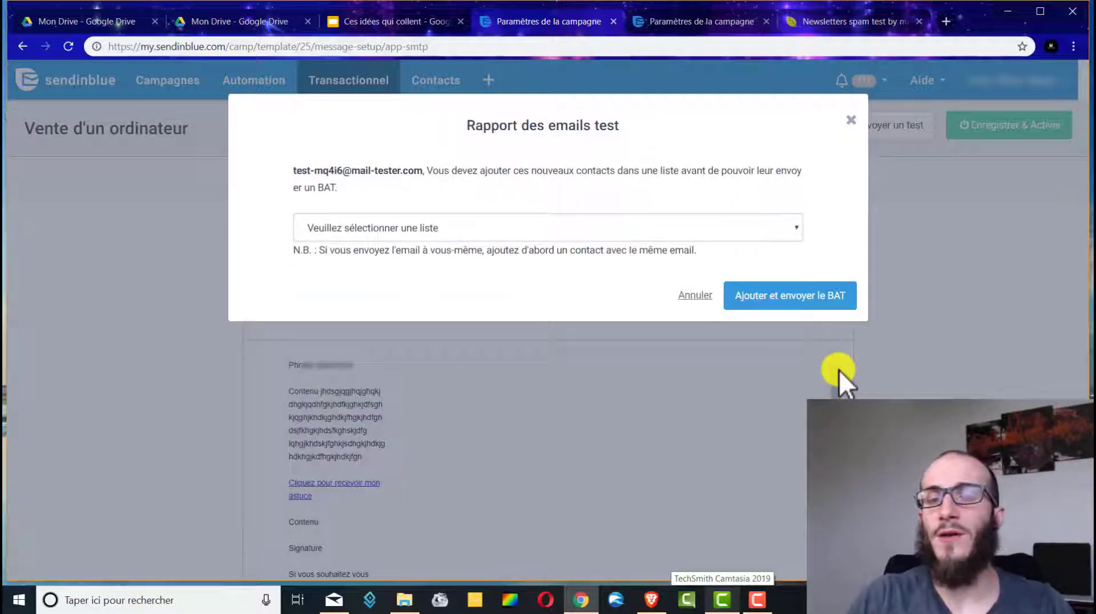
- Add the test address to the list "Votre première liste", send it the test email and dismiss the report
{"action": "left_click", "coordinate": [782, 227]}
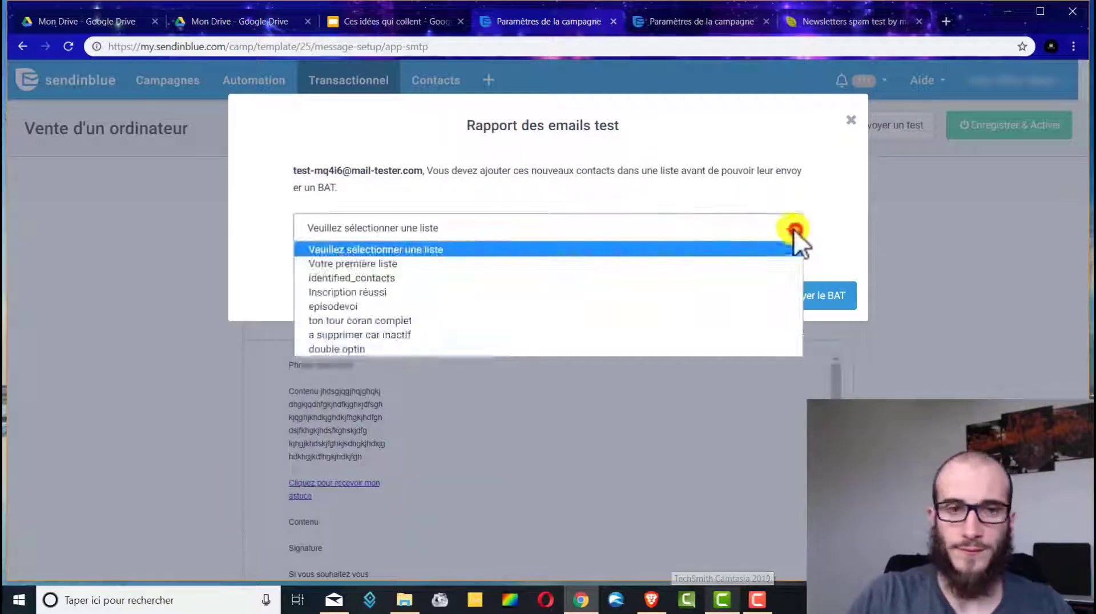
{"action": "left_click", "coordinate": [368, 265]}
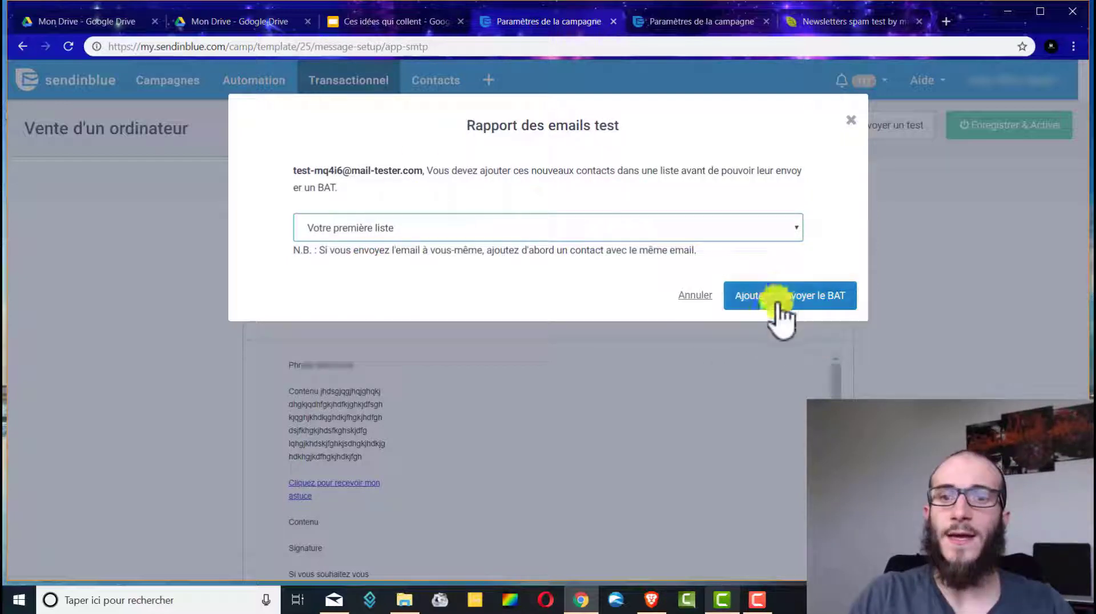
{"action": "left_click", "coordinate": [815, 298]}
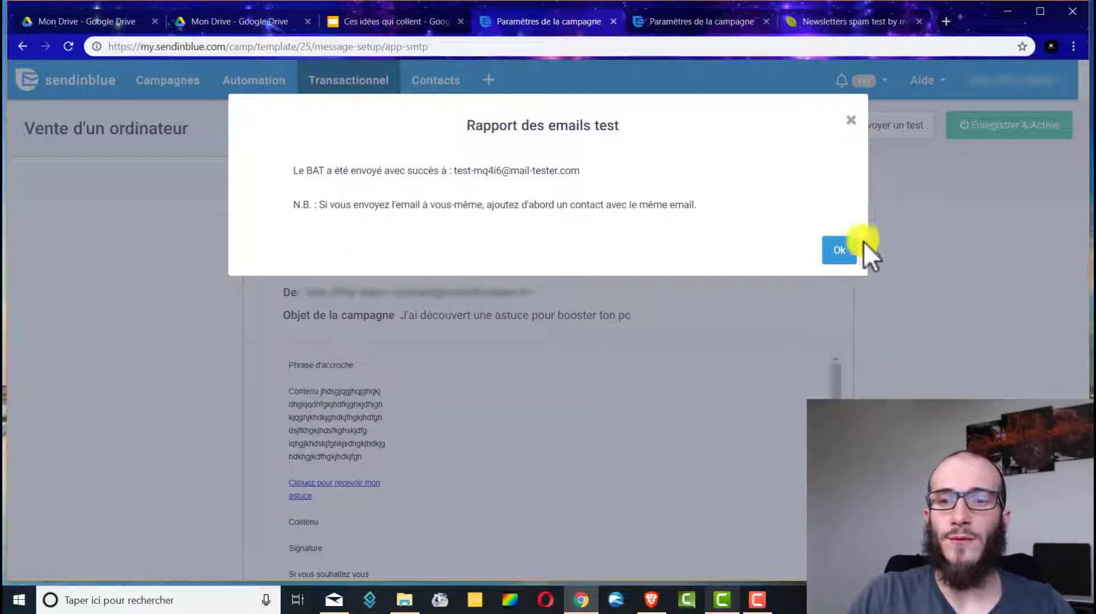
{"action": "left_click", "coordinate": [839, 250]}
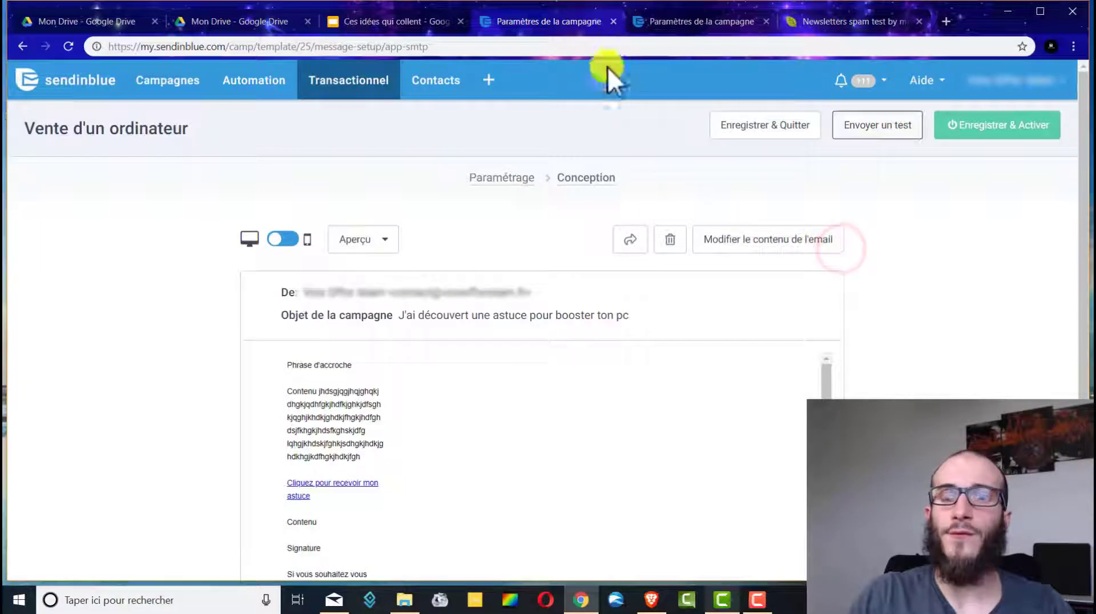
- Return to mail-tester.com and check the spam score of the sent test email
{"action": "left_click", "coordinate": [869, 22]}
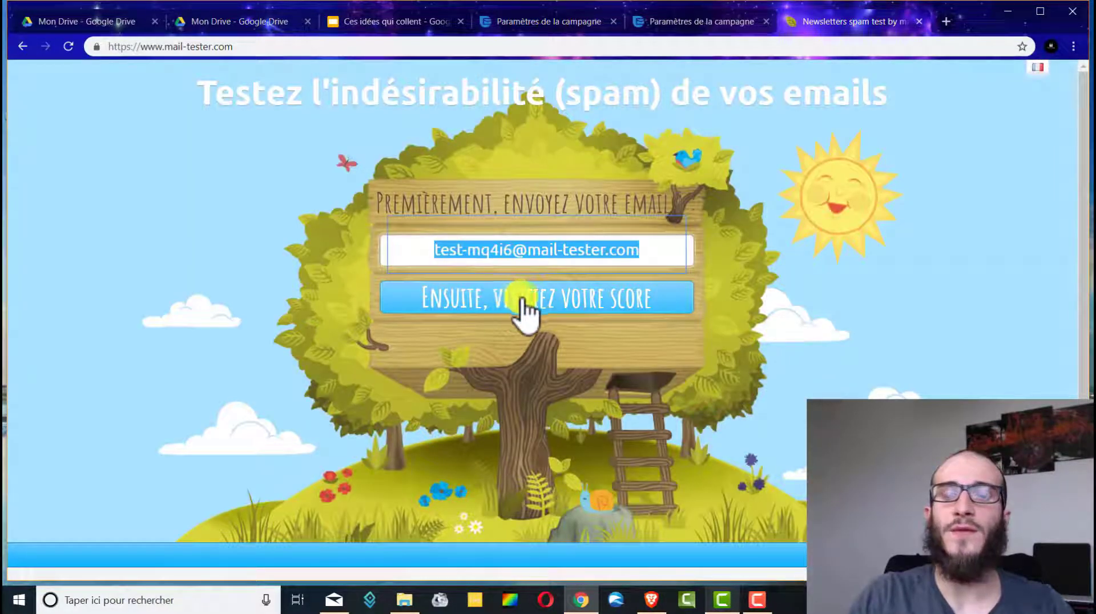
{"action": "left_click", "coordinate": [510, 301]}
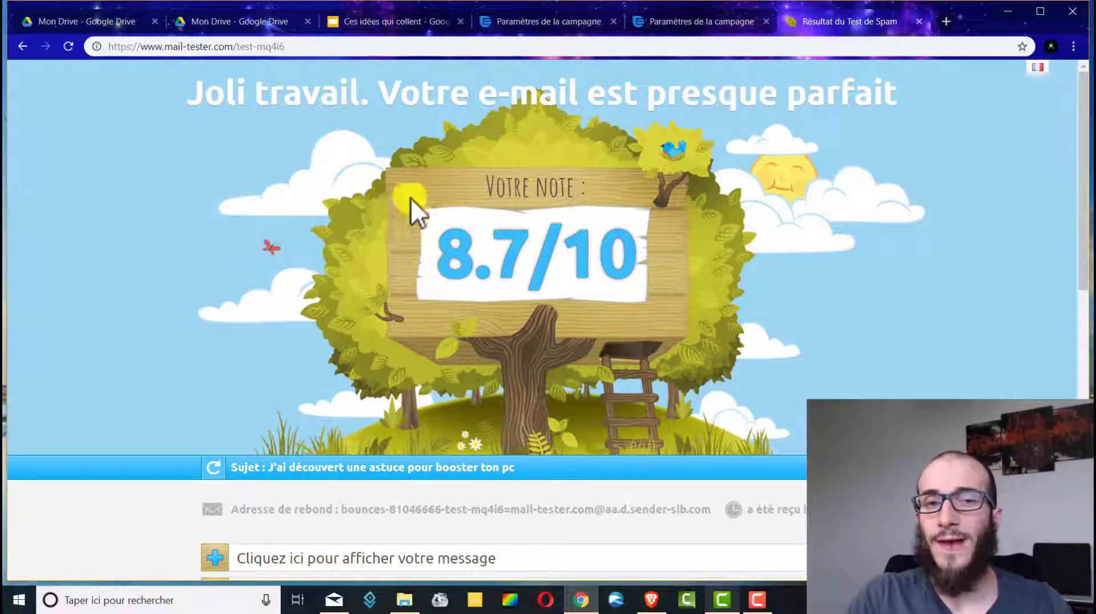
{"action": "left_click_drag", "start_coordinate": [451, 255], "coordinate": [640, 259]}
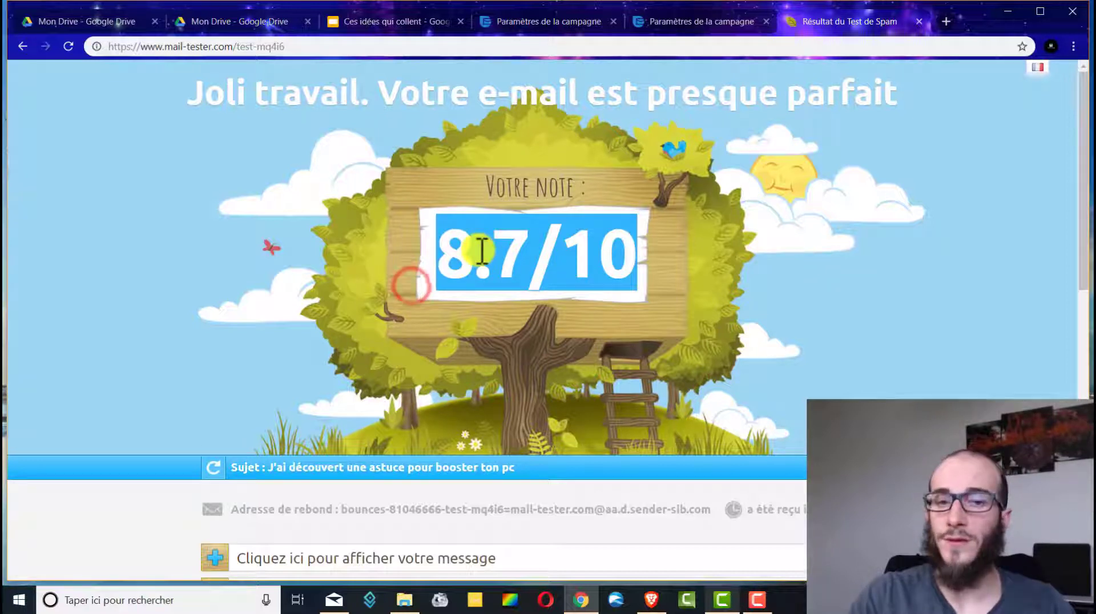
{"action": "left_click", "coordinate": [502, 263]}
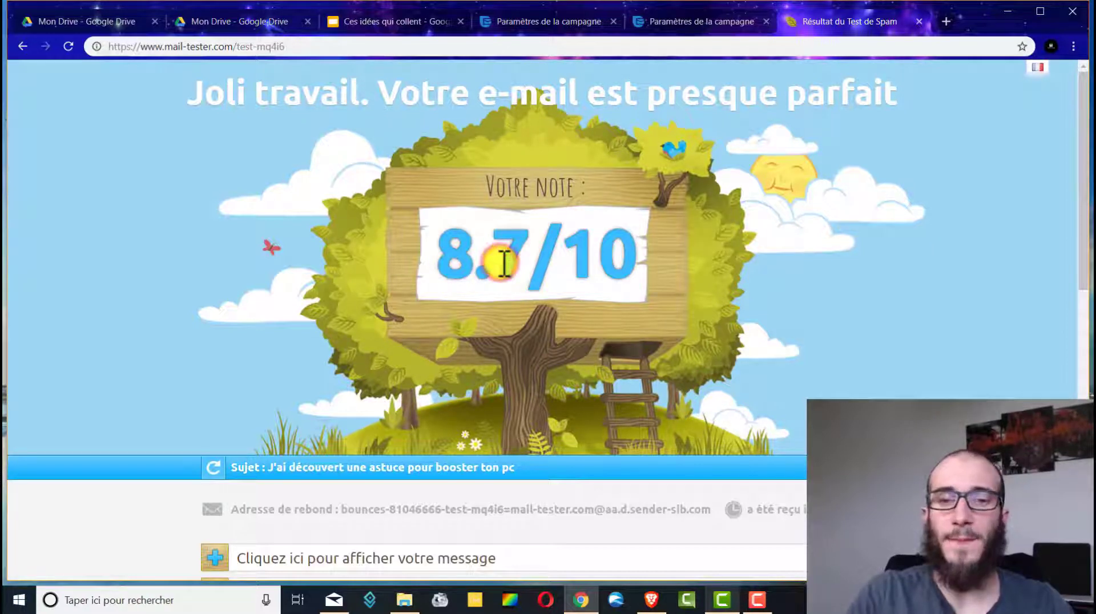
{"action": "left_click", "coordinate": [492, 255]}
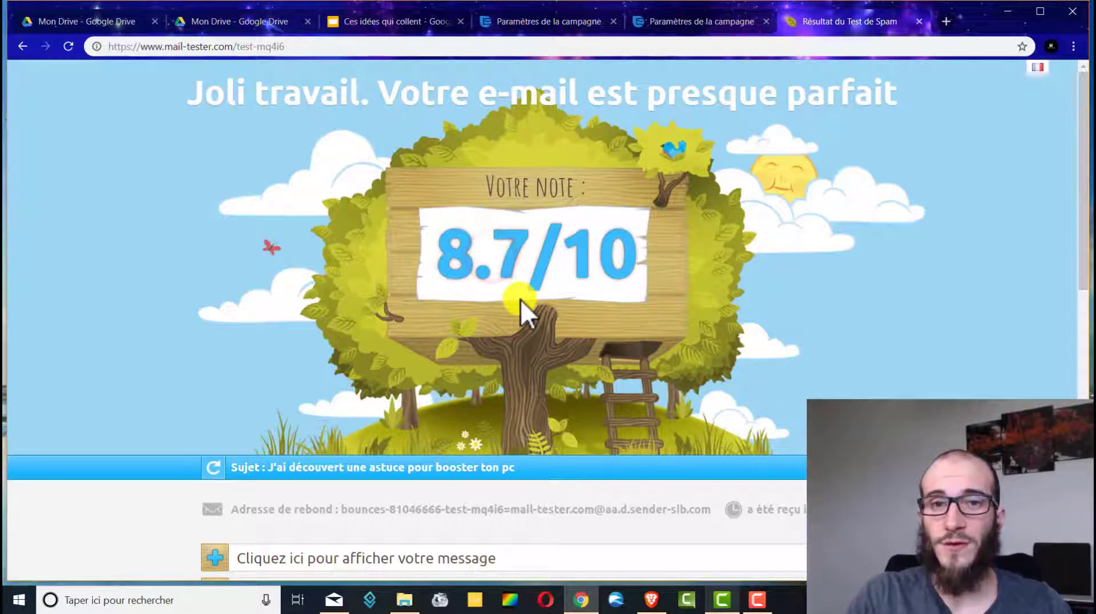
- Preview the received message's HTML version in the tablet, desktop and phone layouts, and collapse the message section
{"action": "scroll", "coordinate": [517, 280], "scroll_direction": "down", "scroll_amount": 3}
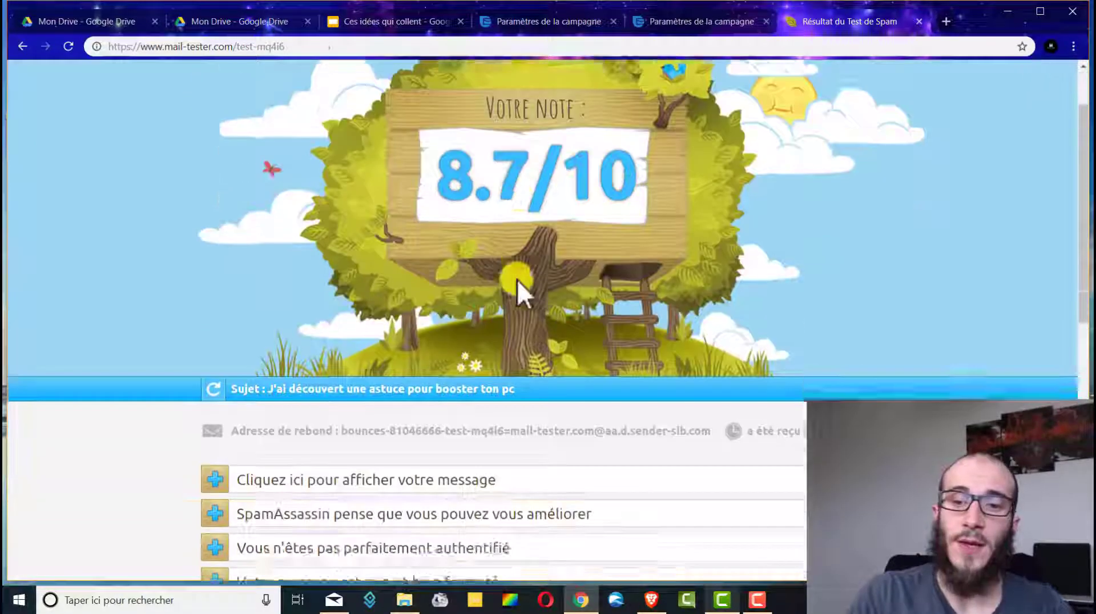
{"action": "scroll", "coordinate": [518, 274], "scroll_direction": "down", "scroll_amount": 1}
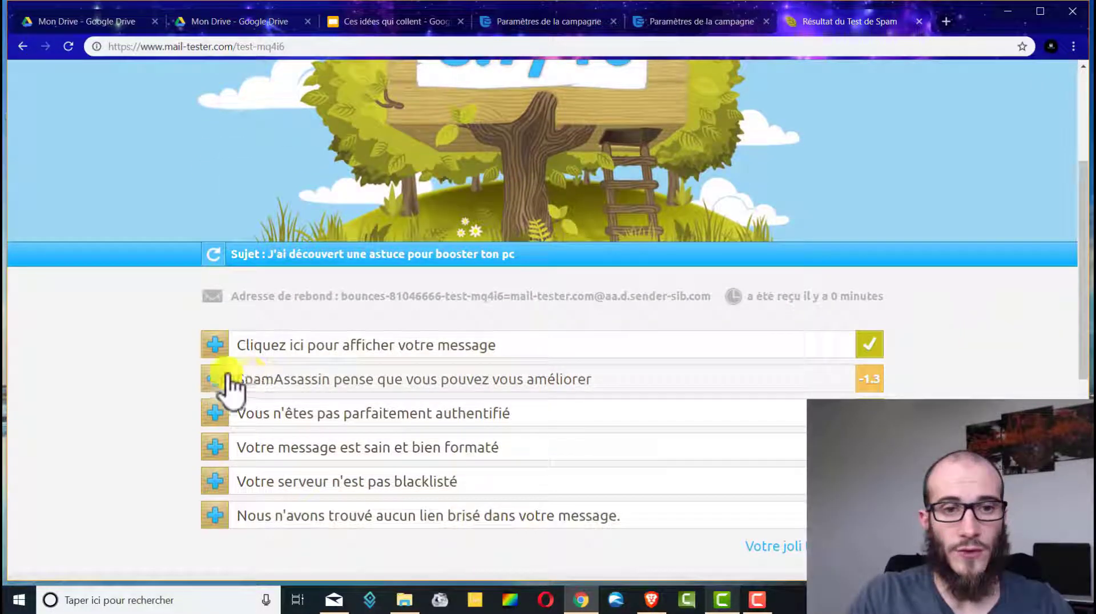
{"action": "left_click", "coordinate": [212, 345]}
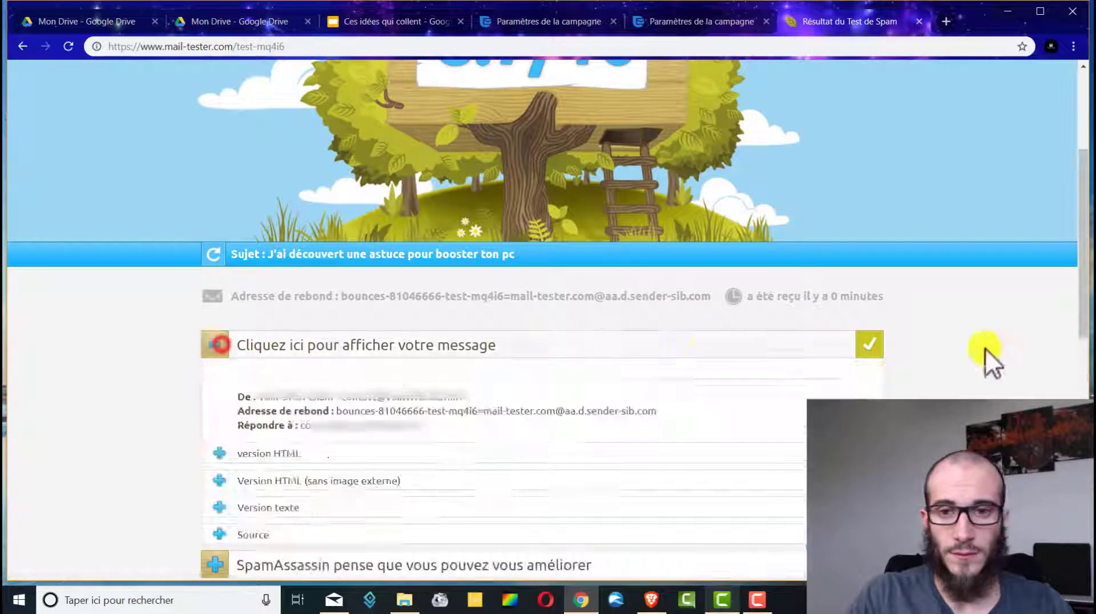
{"action": "left_click", "coordinate": [286, 453]}
{"action": "scroll", "coordinate": [365, 394], "scroll_direction": "down", "scroll_amount": 3}
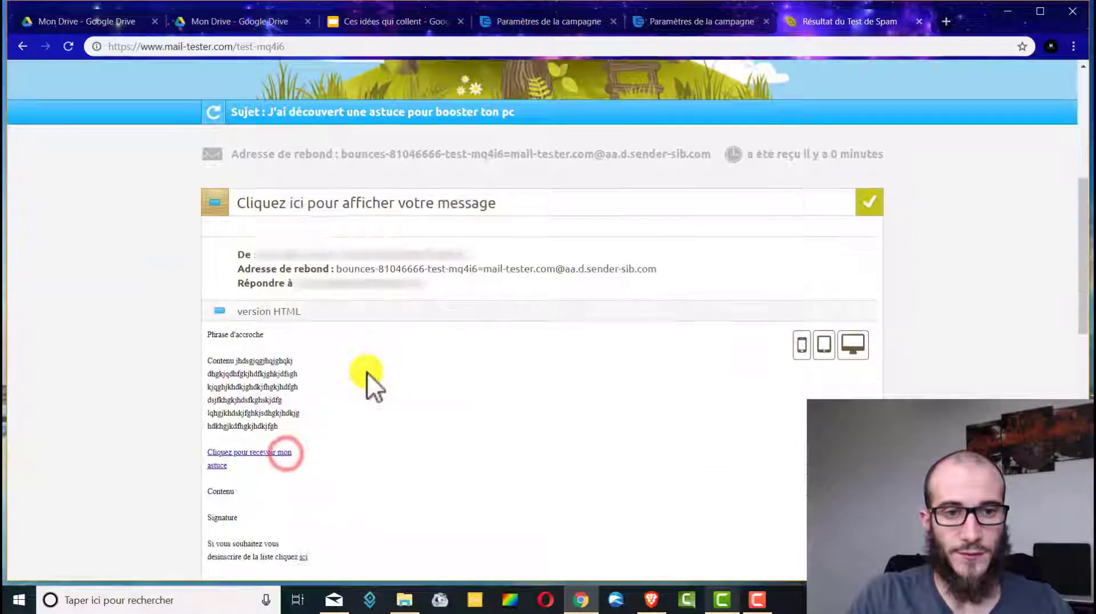
{"action": "left_click", "coordinate": [824, 344]}
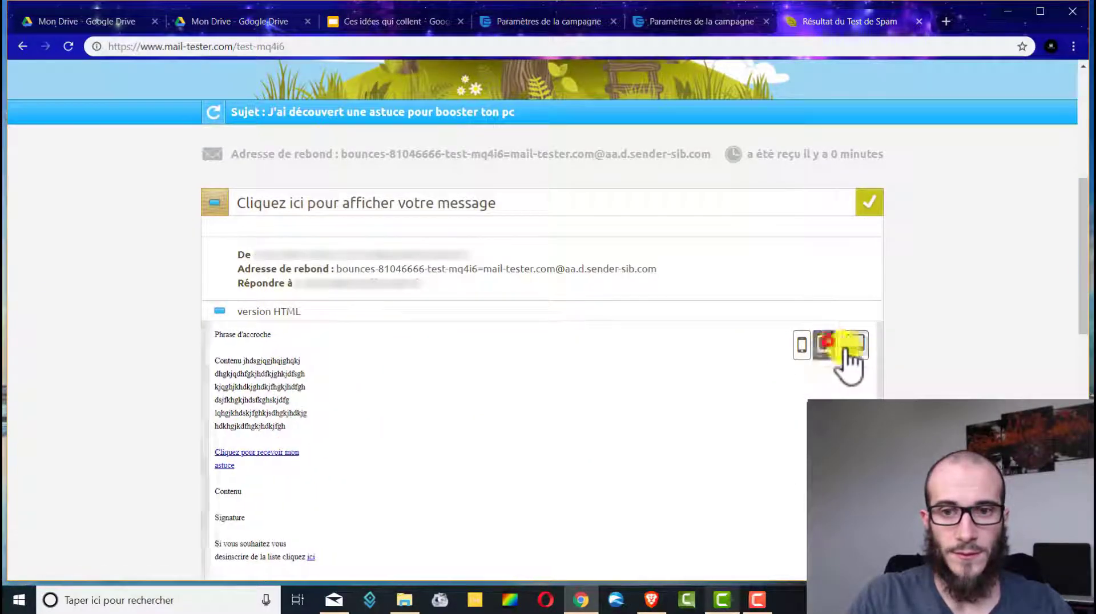
{"action": "left_click", "coordinate": [854, 347]}
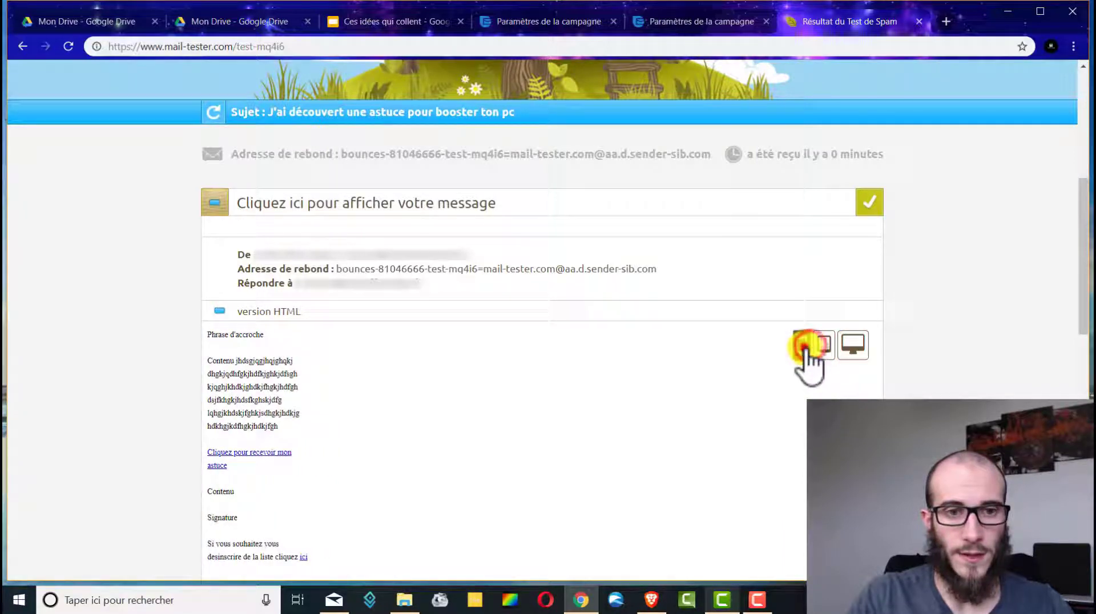
{"action": "left_click", "coordinate": [802, 344]}
{"action": "left_click", "coordinate": [223, 206]}
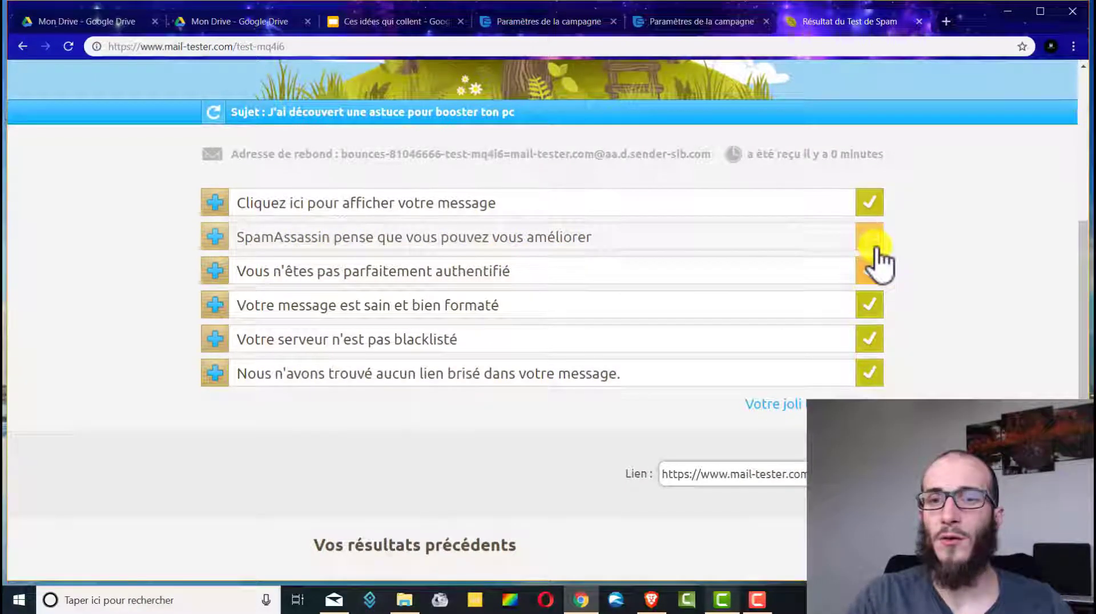
- Expand the SpamAssassin section and examine its rule scores and the advice given for HTML_IMAGE_ONLY_16
{"action": "scroll", "coordinate": [879, 259], "scroll_direction": "up", "scroll_amount": 3}
{"action": "scroll", "coordinate": [878, 247], "scroll_direction": "up", "scroll_amount": 1}
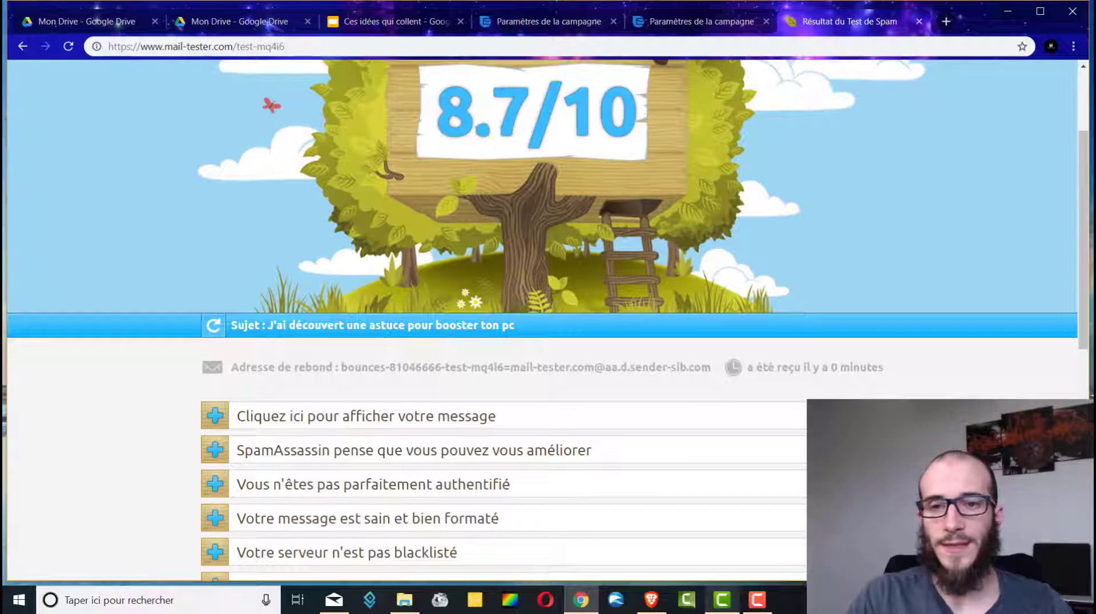
{"action": "scroll", "coordinate": [259, 388], "scroll_direction": "down", "scroll_amount": 1}
{"action": "left_click", "coordinate": [214, 379]}
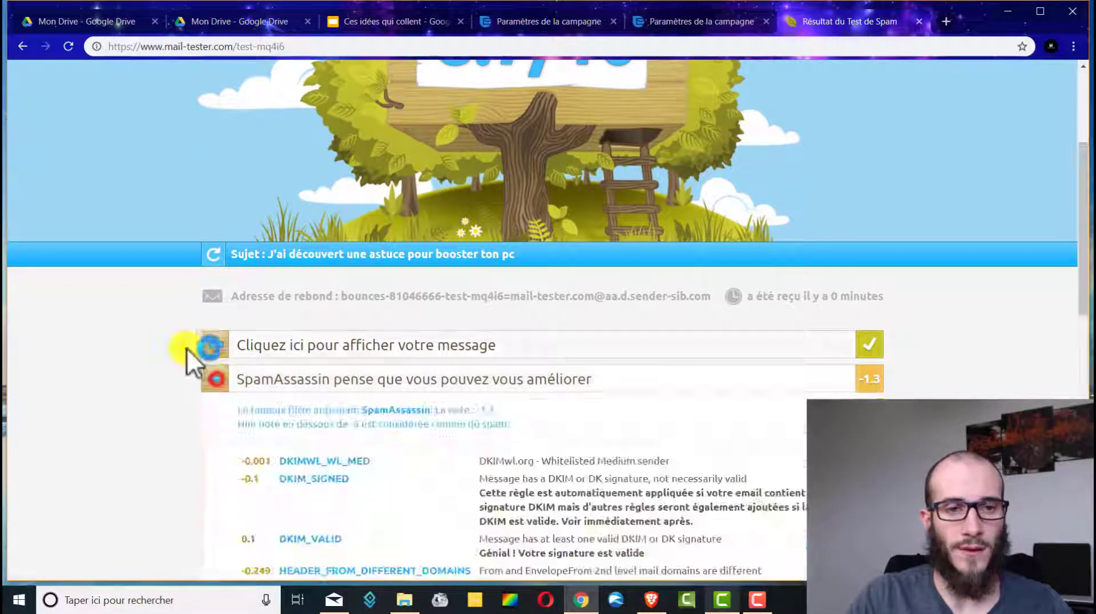
{"action": "scroll", "coordinate": [189, 347], "scroll_direction": "down", "scroll_amount": 1}
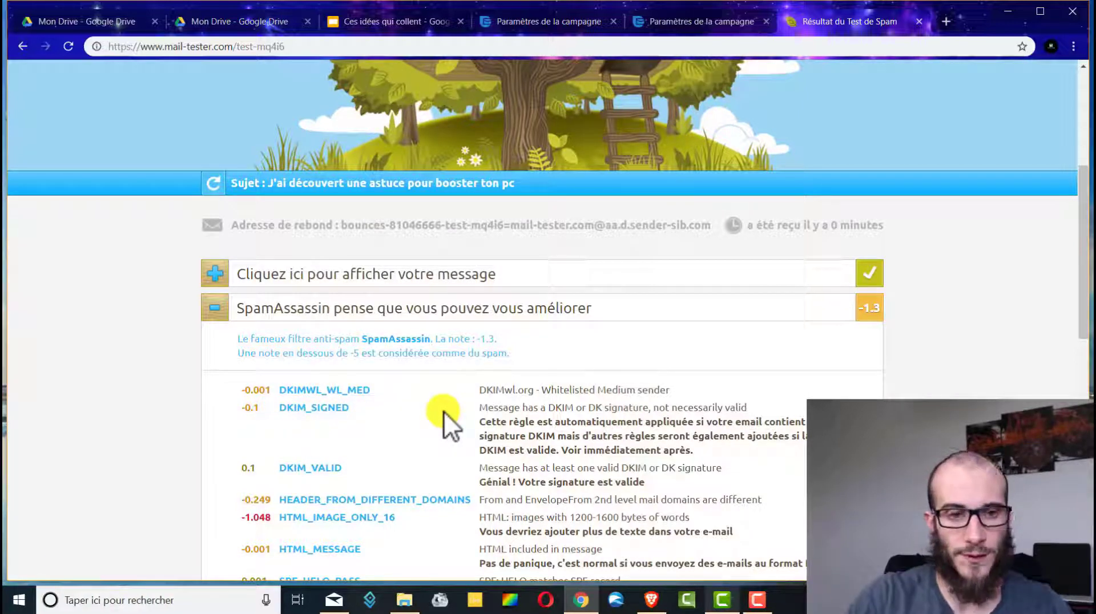
{"action": "scroll", "coordinate": [380, 396], "scroll_direction": "down", "scroll_amount": 3}
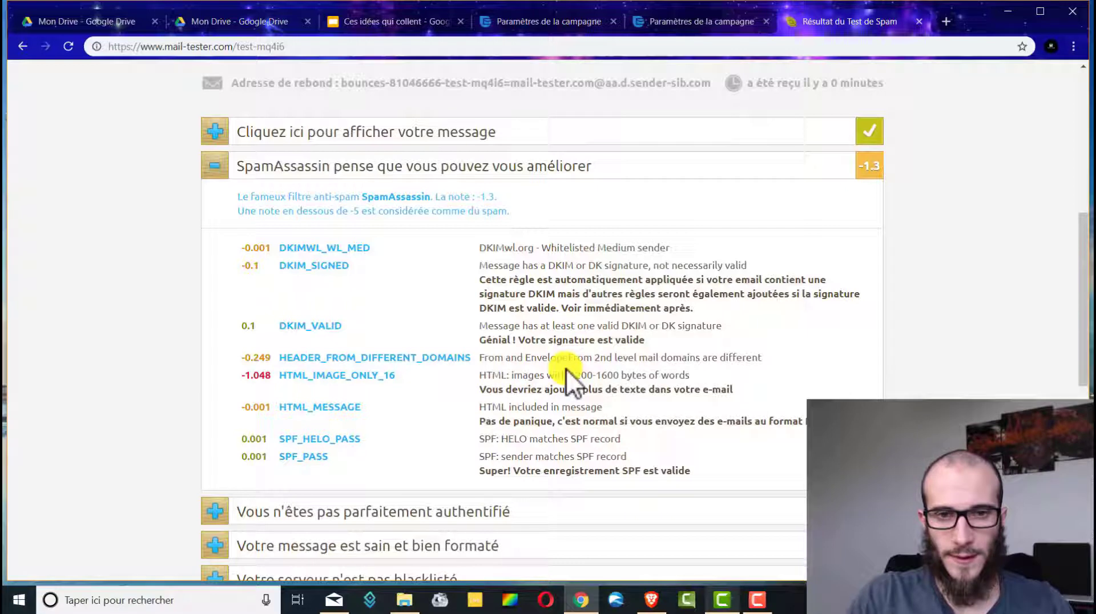
{"action": "left_click_drag", "start_coordinate": [742, 392], "coordinate": [480, 388]}
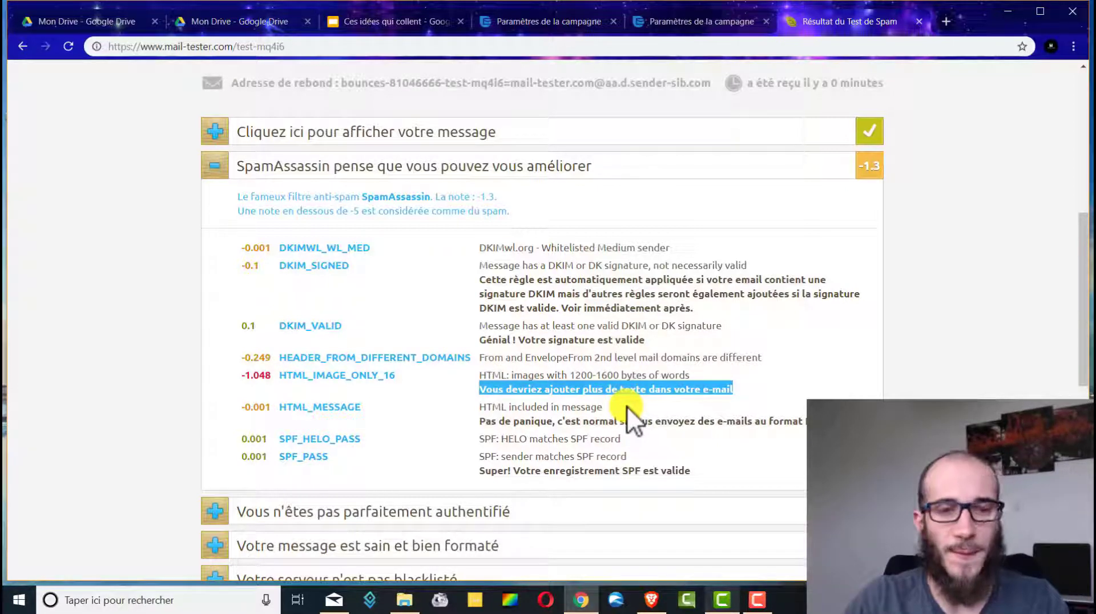
{"action": "scroll", "coordinate": [471, 375], "scroll_direction": "up", "scroll_amount": 6}
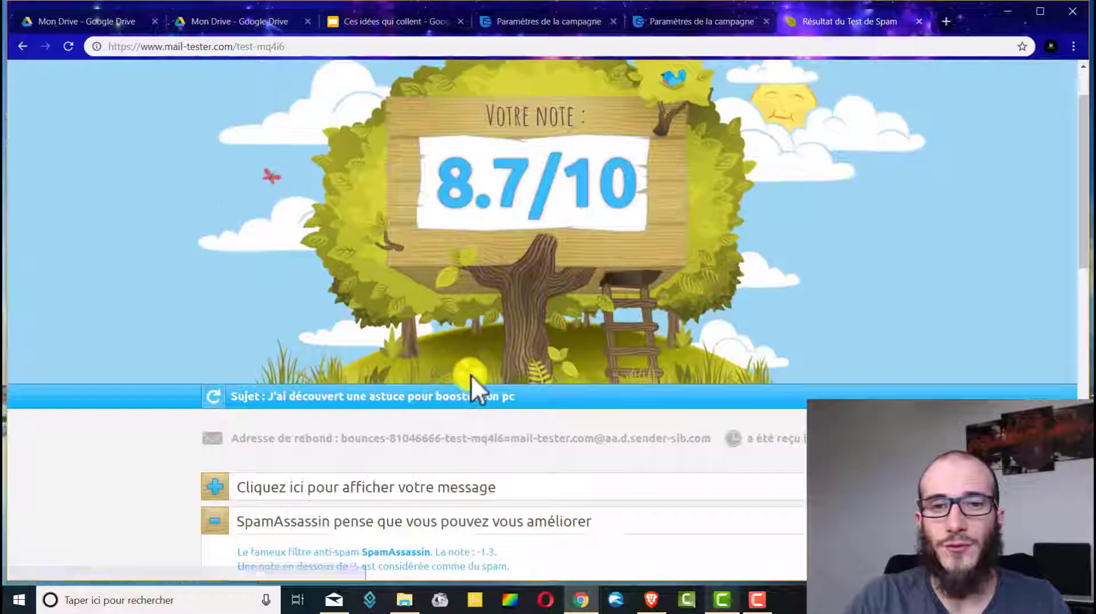
{"action": "scroll", "coordinate": [471, 375], "scroll_direction": "up", "scroll_amount": 2}
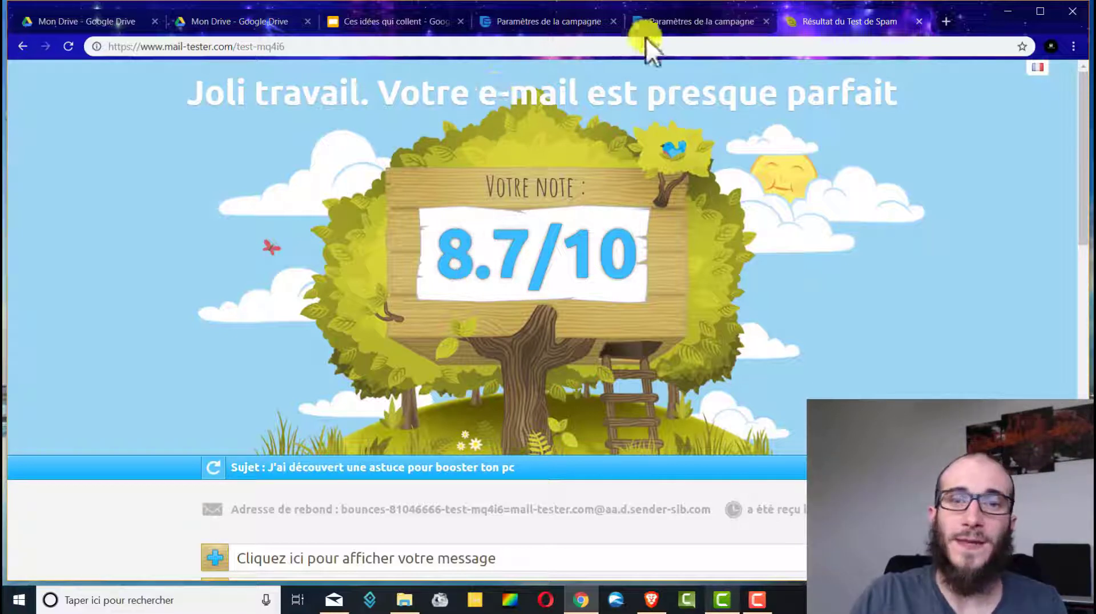
- Switch to Sendinblue, open the transactional email statistics and compare the delivery rate with the mail-tester score
{"action": "left_click", "coordinate": [543, 27]}
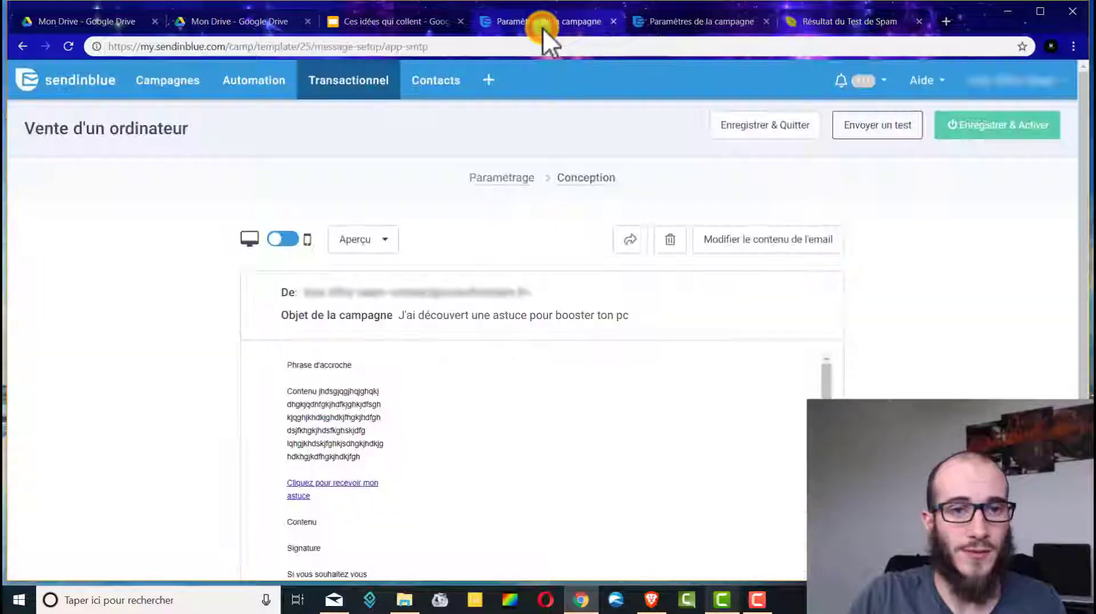
{"action": "left_click", "coordinate": [325, 85]}
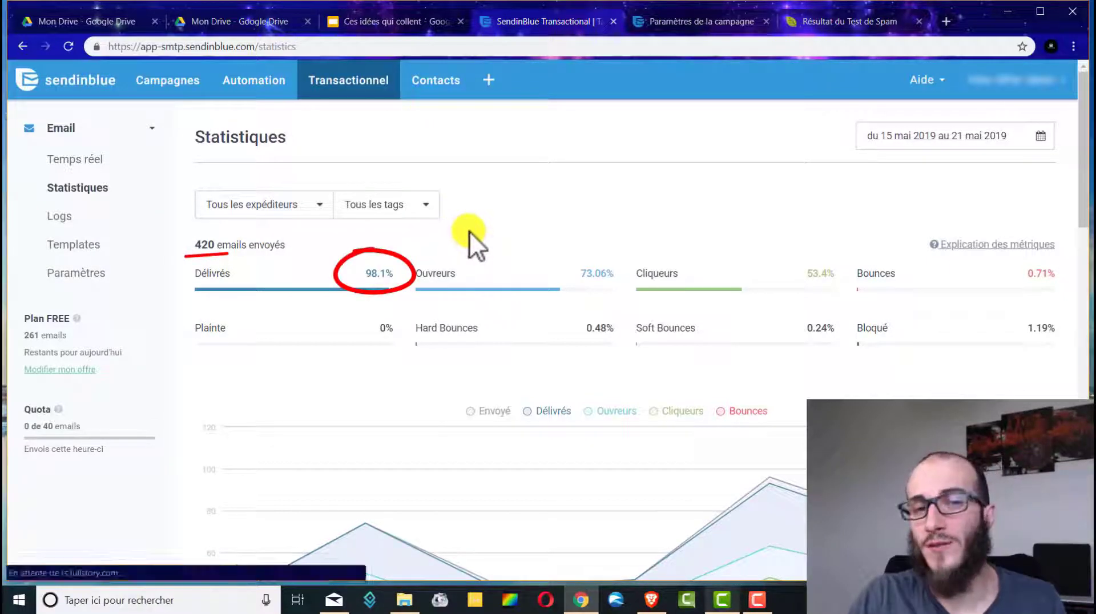
{"action": "left_click", "coordinate": [859, 20]}
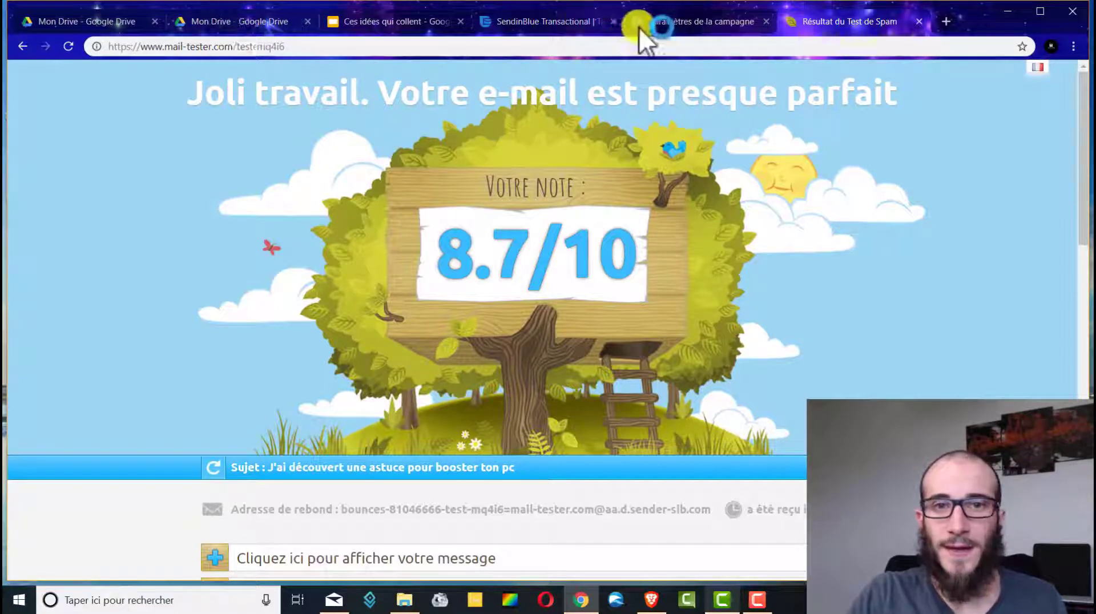
{"action": "left_click", "coordinate": [556, 22]}
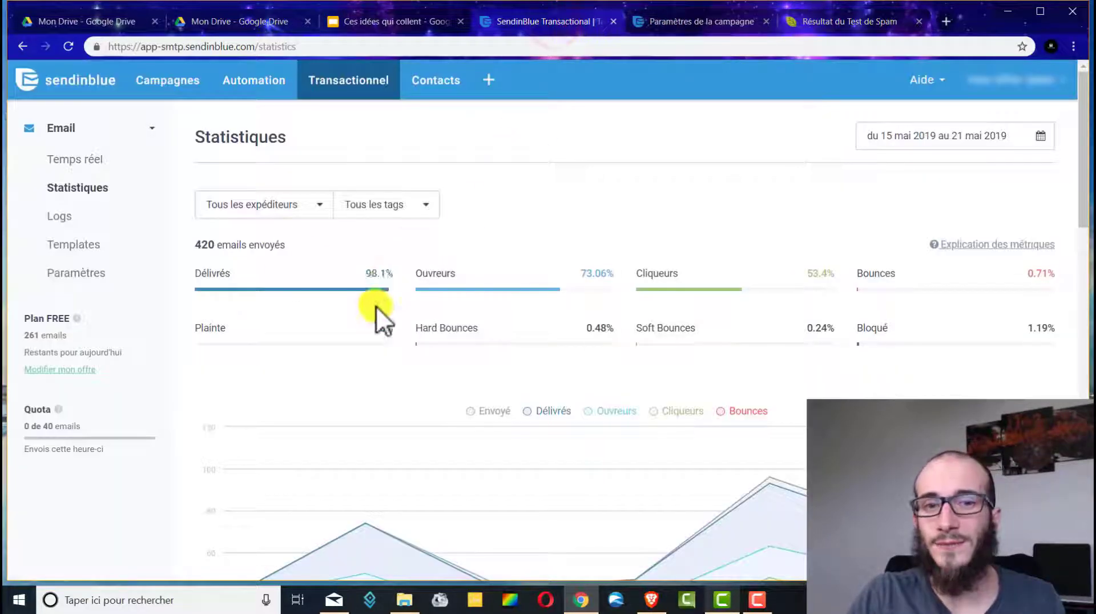